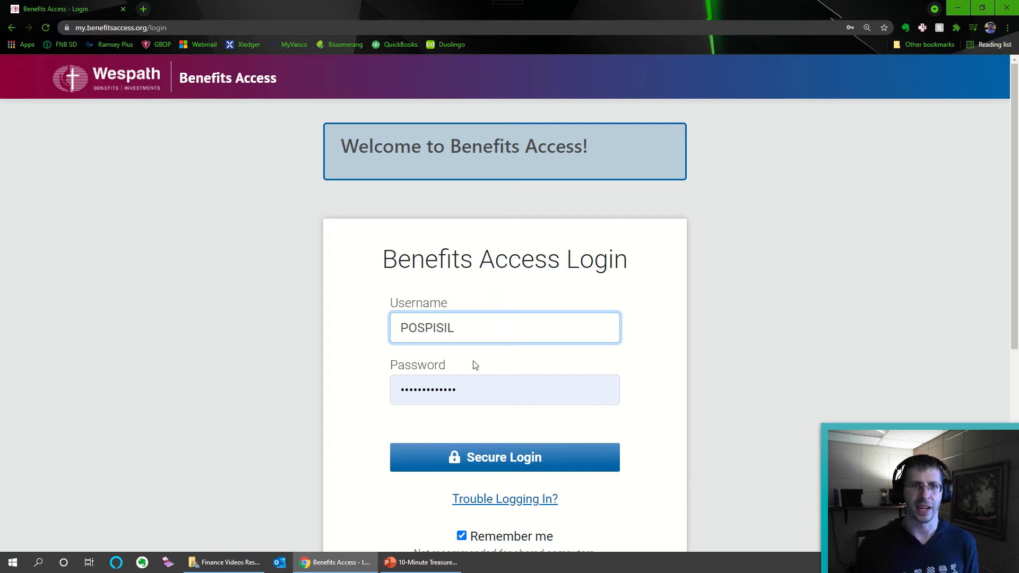
Step: Sign in to Benefits Access using a security code sent by text message
left_click(487, 458)
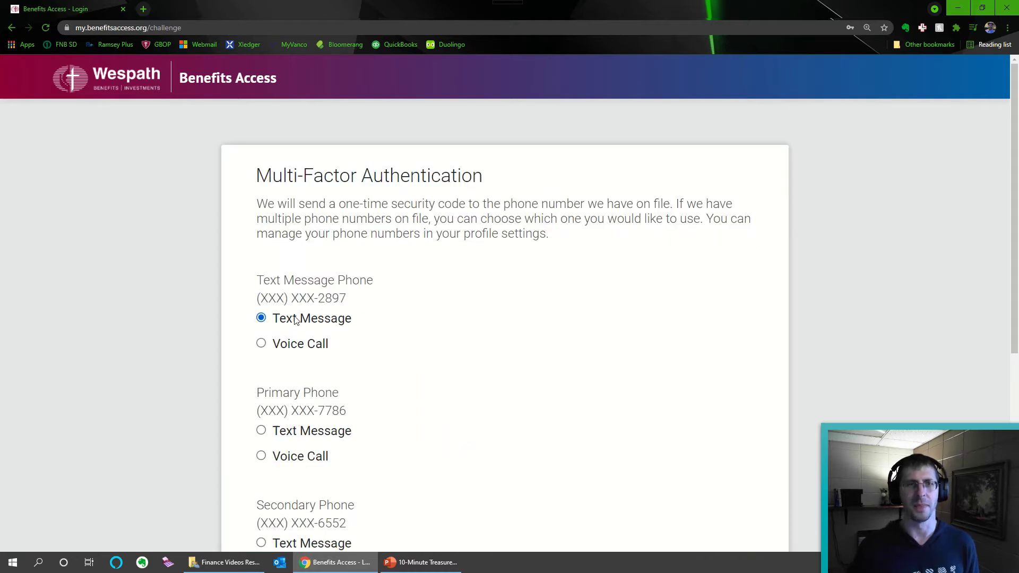
scroll(301, 293, "down", 2)
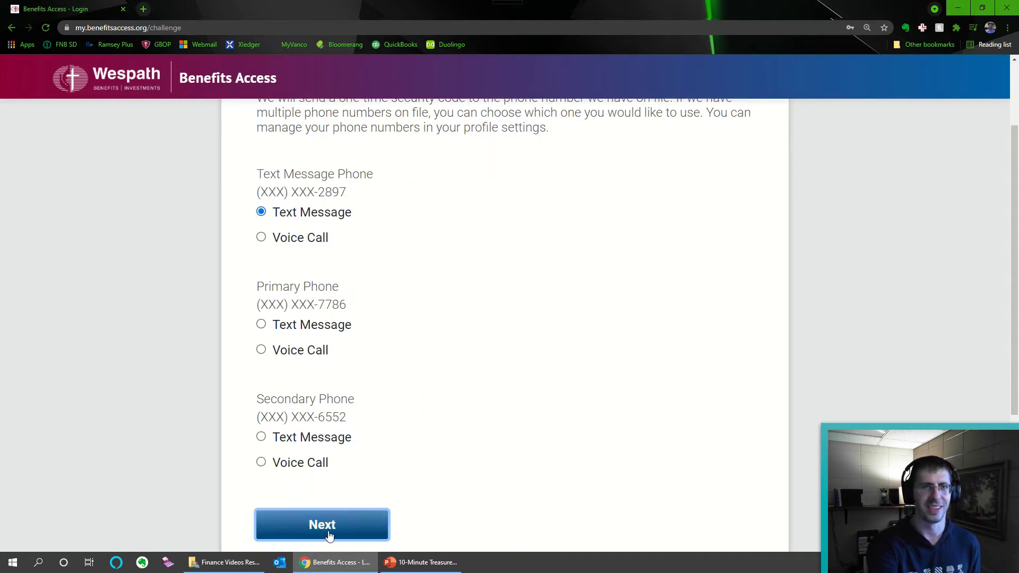
left_click(336, 537)
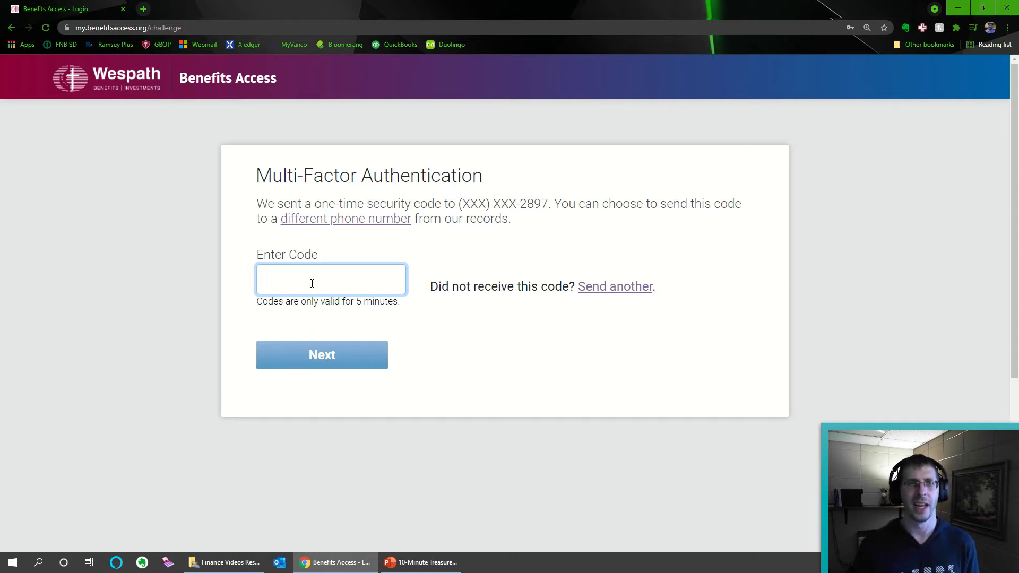
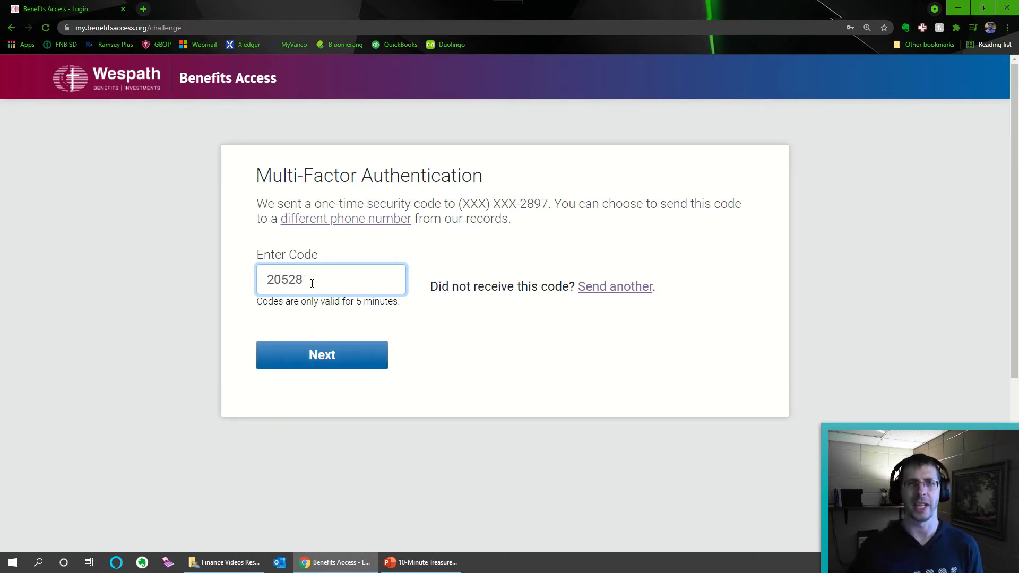
left_click(348, 364)
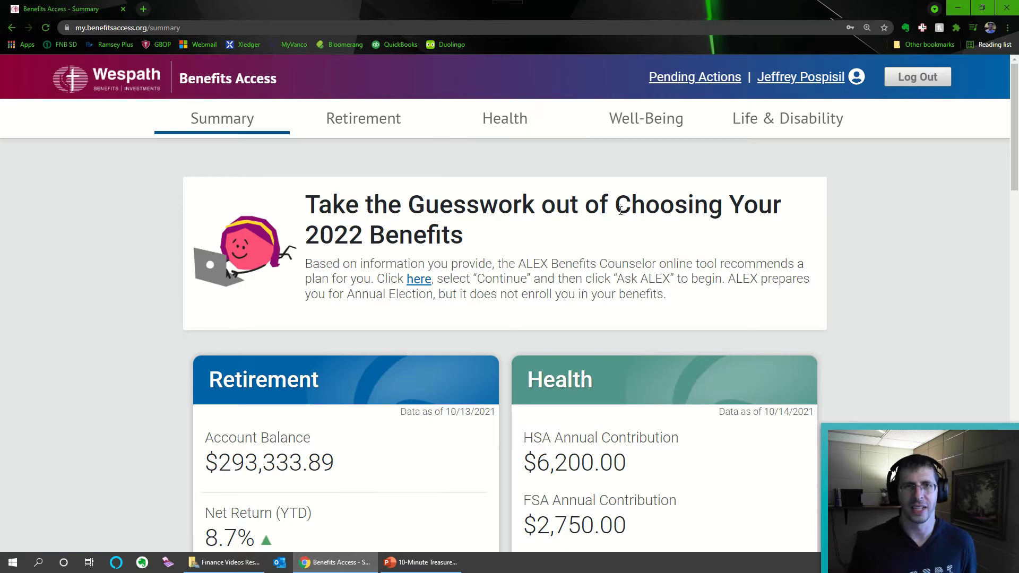
Step: Scroll down the account summary and open the Well-Being Details page
scroll(615, 215, "down", 6)
scroll(613, 226, "down", 10)
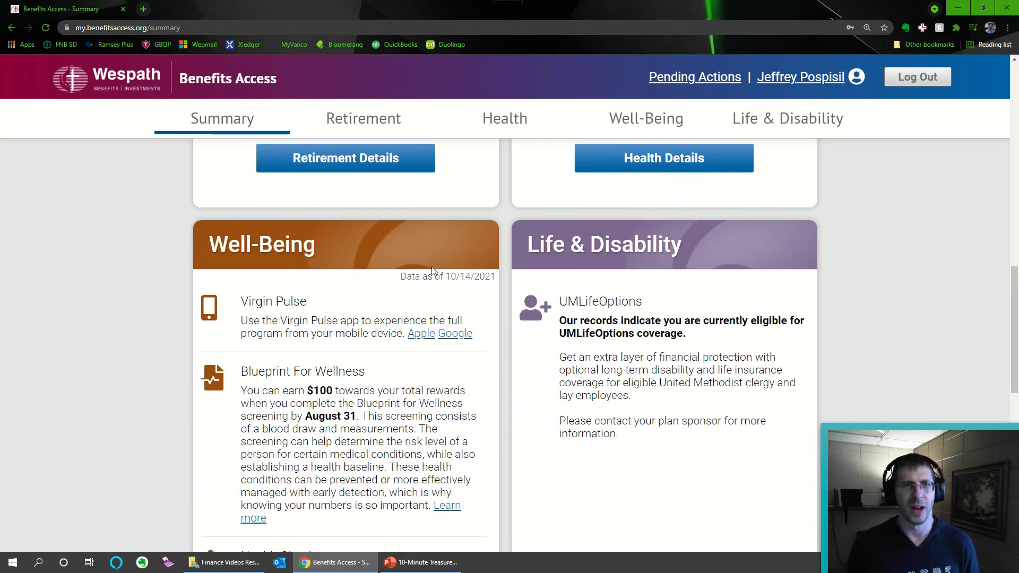
scroll(345, 329, "down", 3)
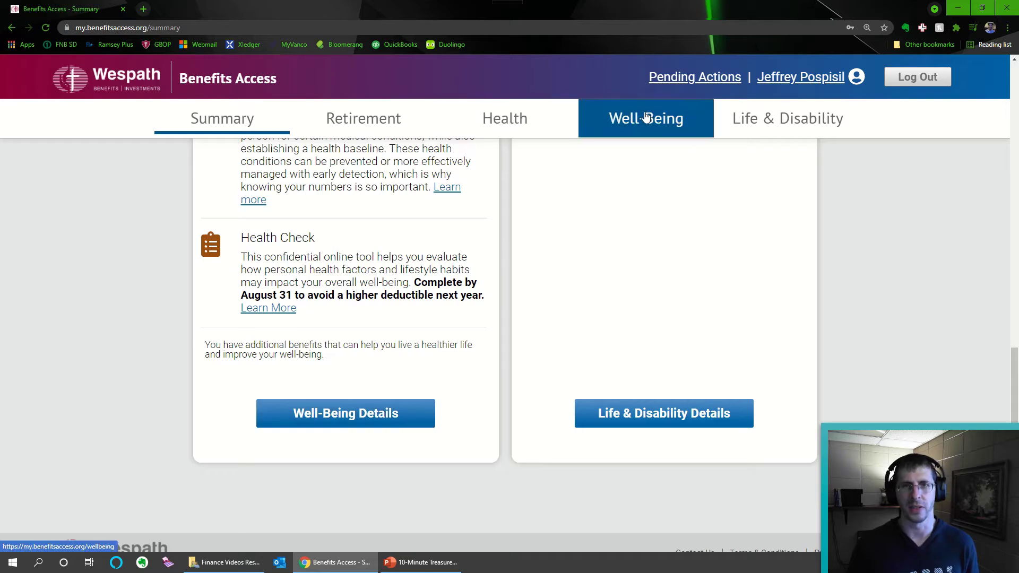
left_click(321, 416)
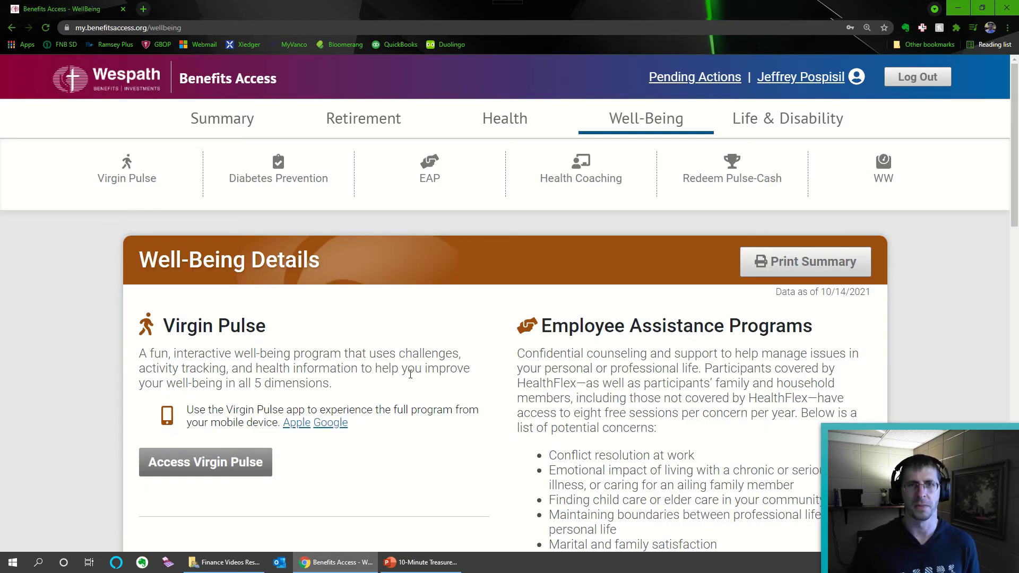
Step: Highlight the 'Legal matters, such as wills and adoption' bullet, then open View Program Details in a new tab
scroll(460, 353, "down", 2)
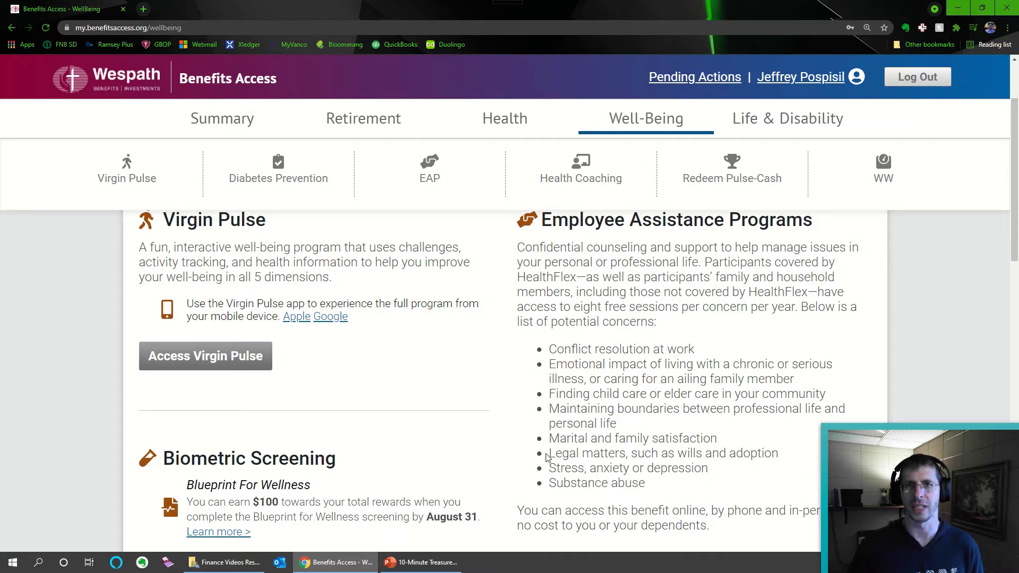
left_click_drag(564, 454, 794, 455)
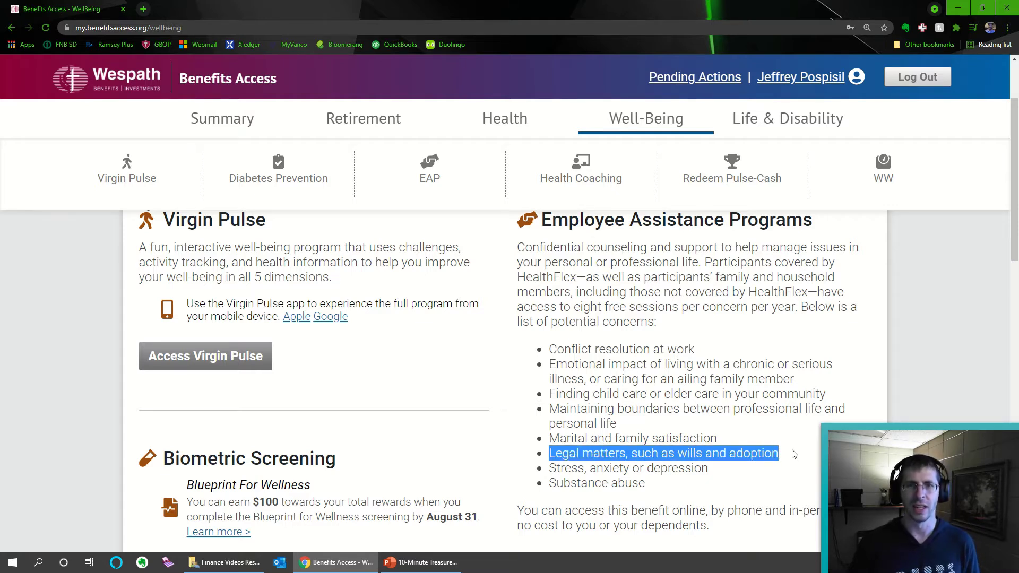
scroll(787, 429, "down", 4)
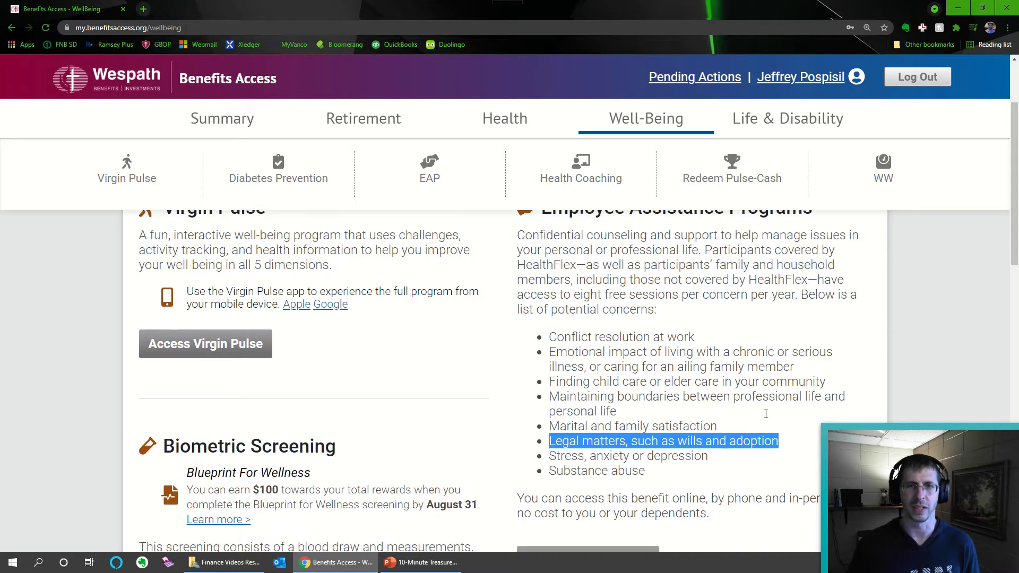
left_click(586, 367)
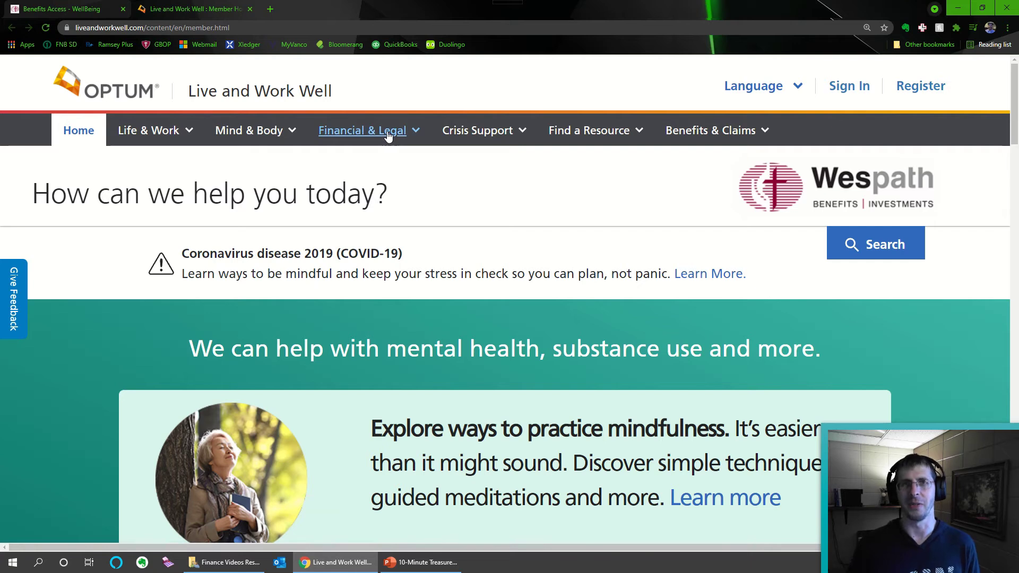
Step: Go to Financial & Legal > Estate Planning and choose 'Create one today' under Advanced Medical Directive
left_click(410, 133)
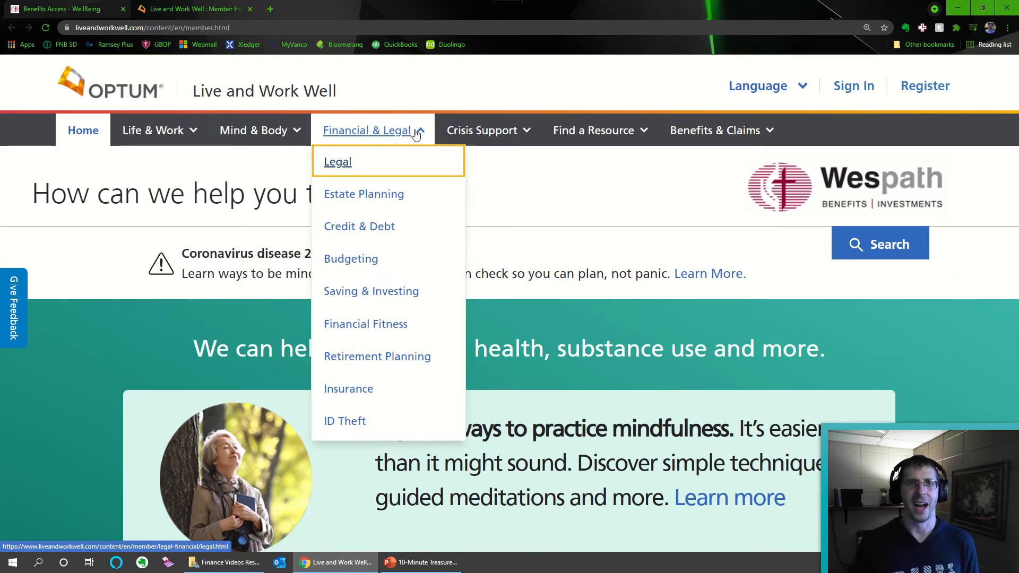
left_click(395, 197)
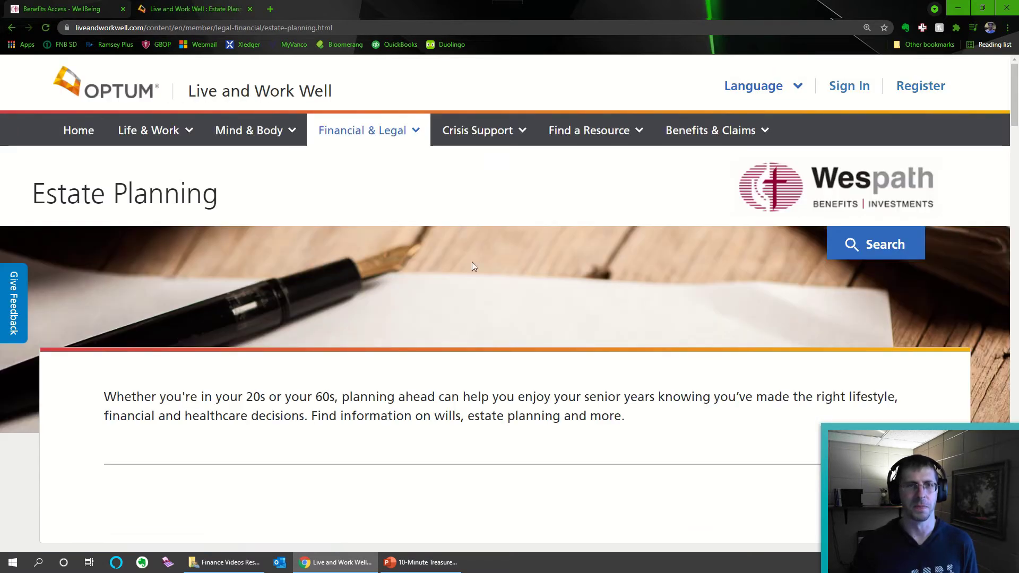
scroll(462, 278, "down", 5)
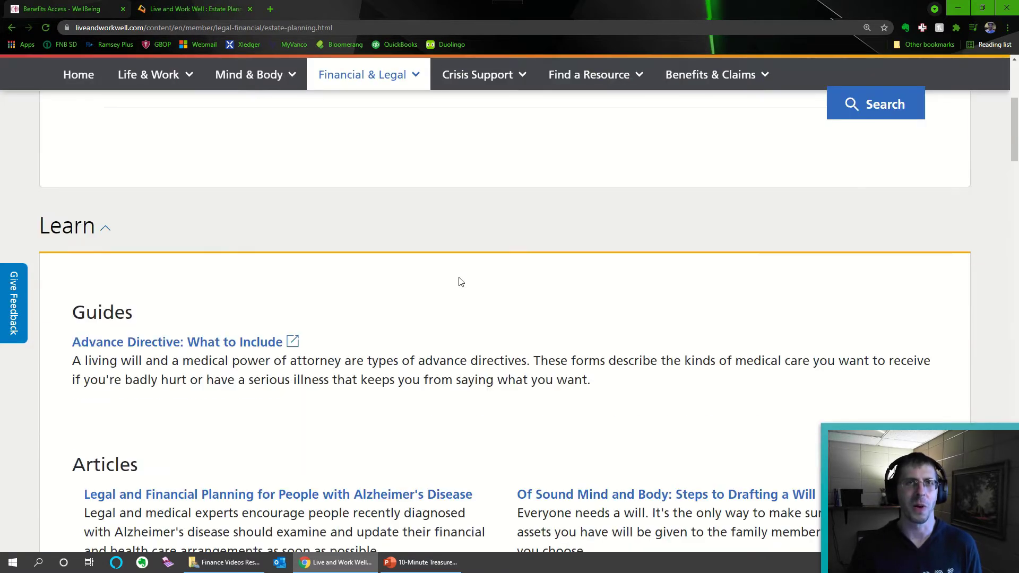
scroll(457, 267, "down", 10)
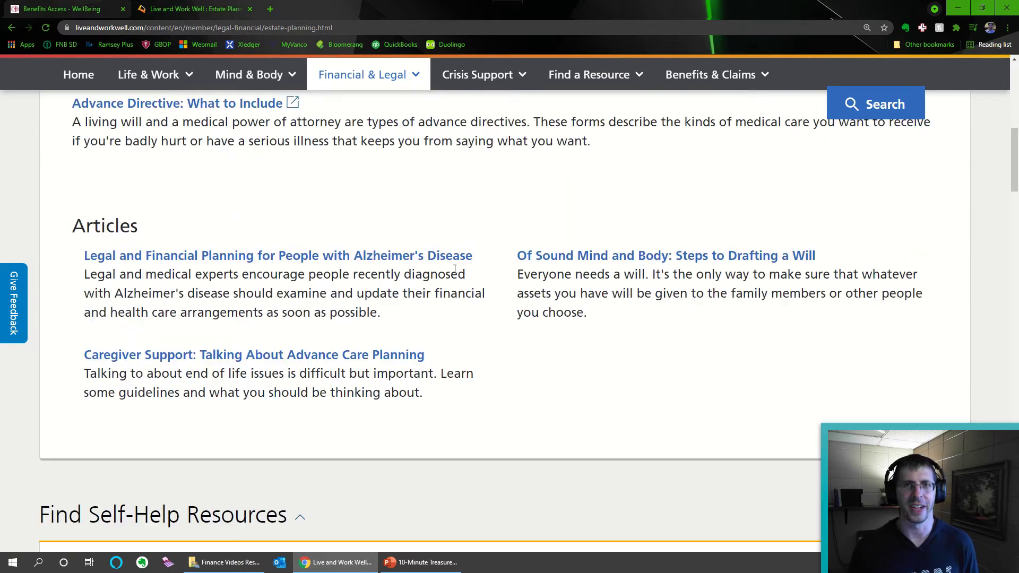
scroll(454, 276, "down", 7)
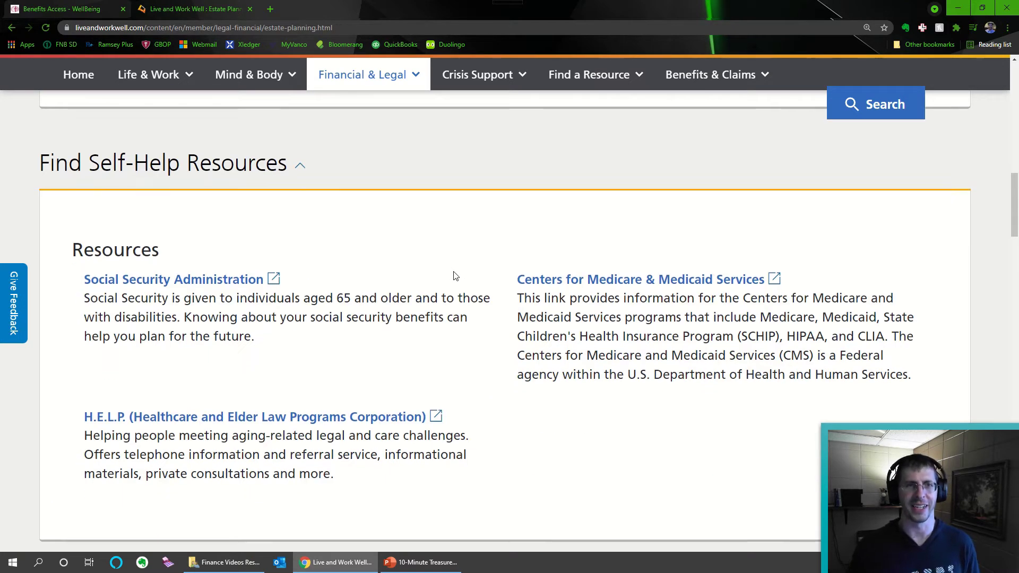
scroll(467, 279, "down", 3)
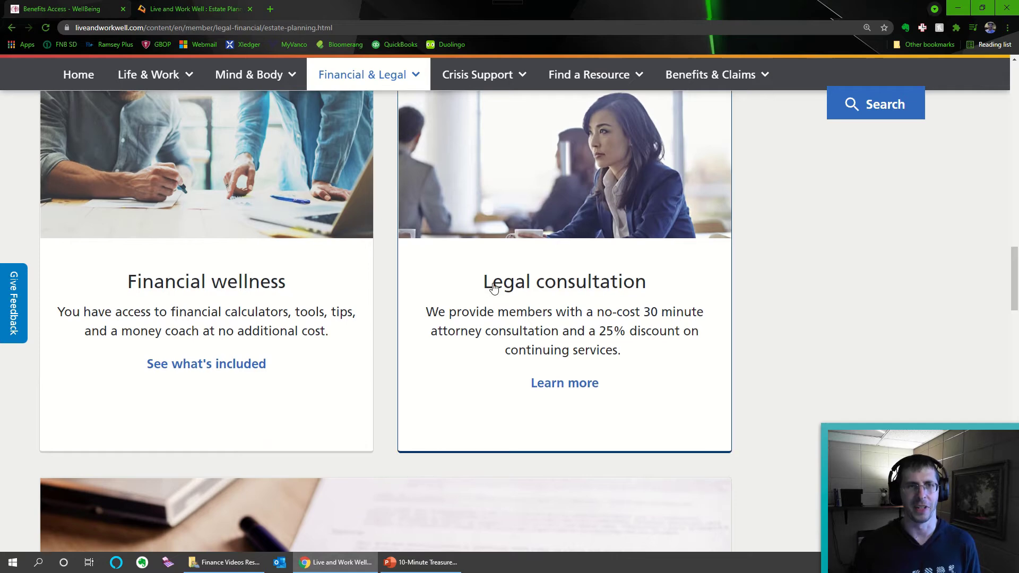
scroll(552, 345, "down", 3)
scroll(536, 340, "up", 3)
scroll(478, 321, "down", 2)
scroll(474, 319, "down", 4)
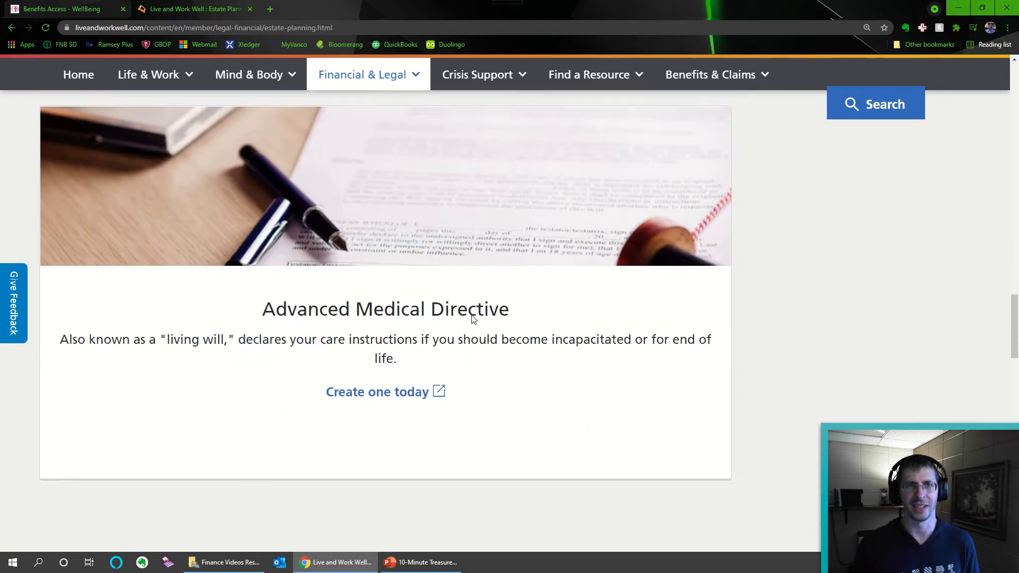
scroll(434, 315, "down", 2)
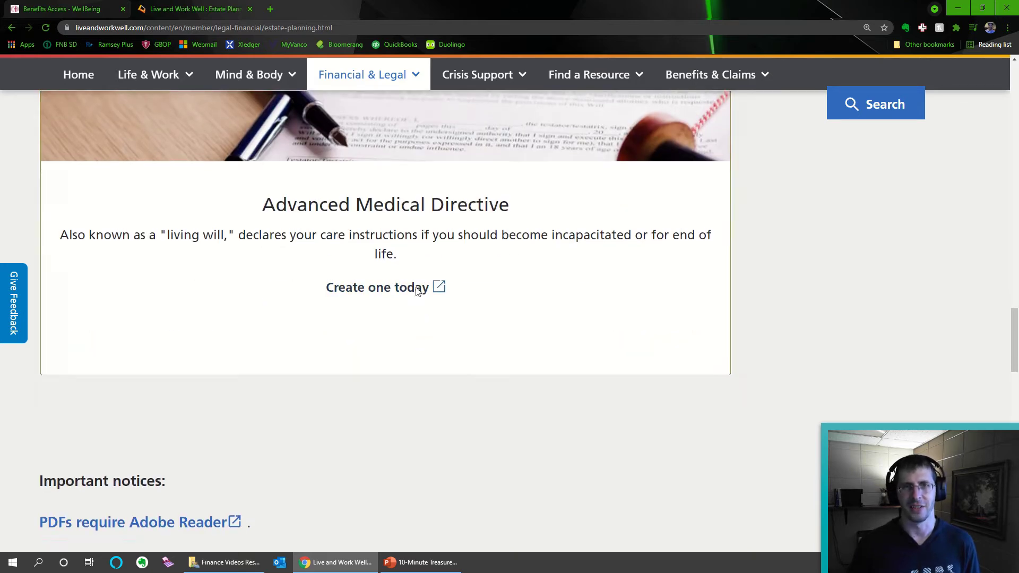
left_click(417, 291)
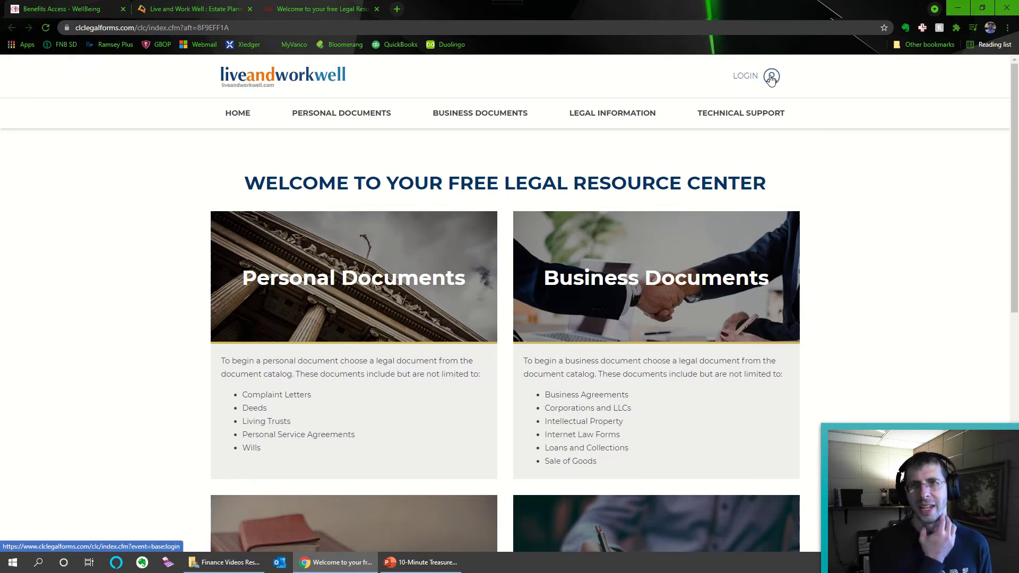
Step: Zoom the Legal Resource Center welcome page to 150%, check the Estate Planning tab, then return
key("ctrl+plus")
key("ctrl+plus")
key("ctrl+plus")
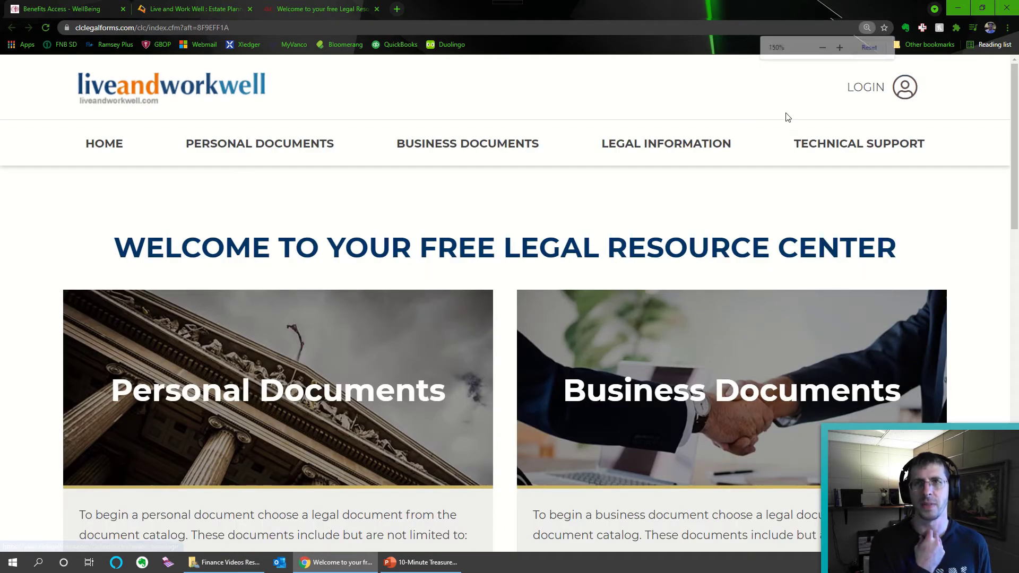
left_click(191, 8)
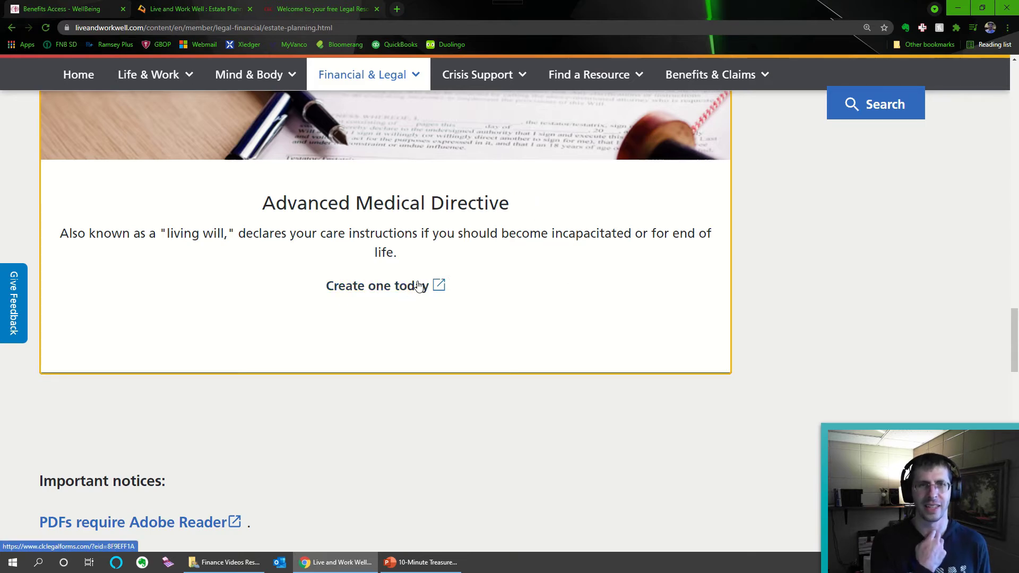
scroll(416, 295, "up", 10)
scroll(514, 194, "up", 10)
scroll(514, 194, "up", 4)
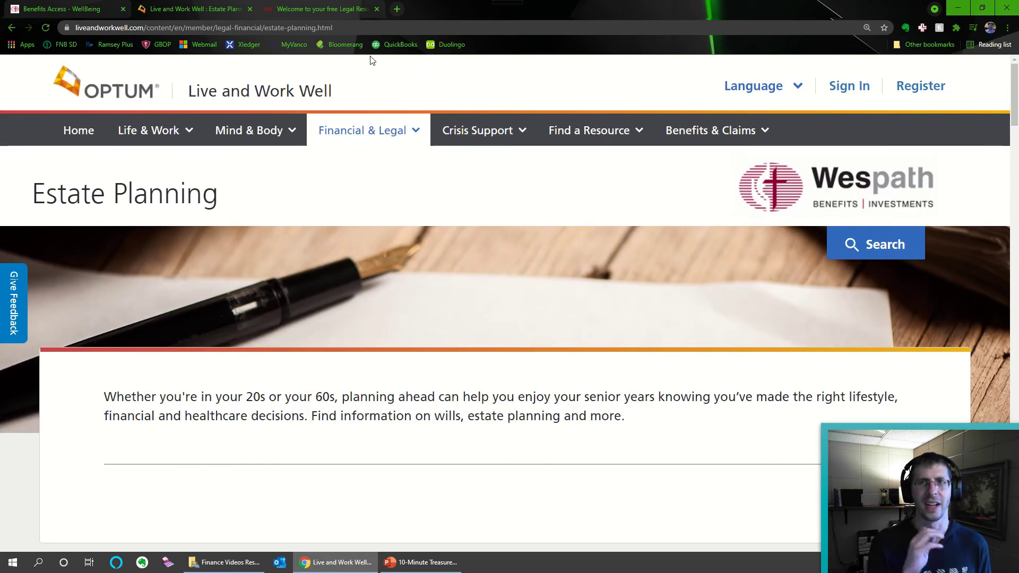
left_click(350, 13)
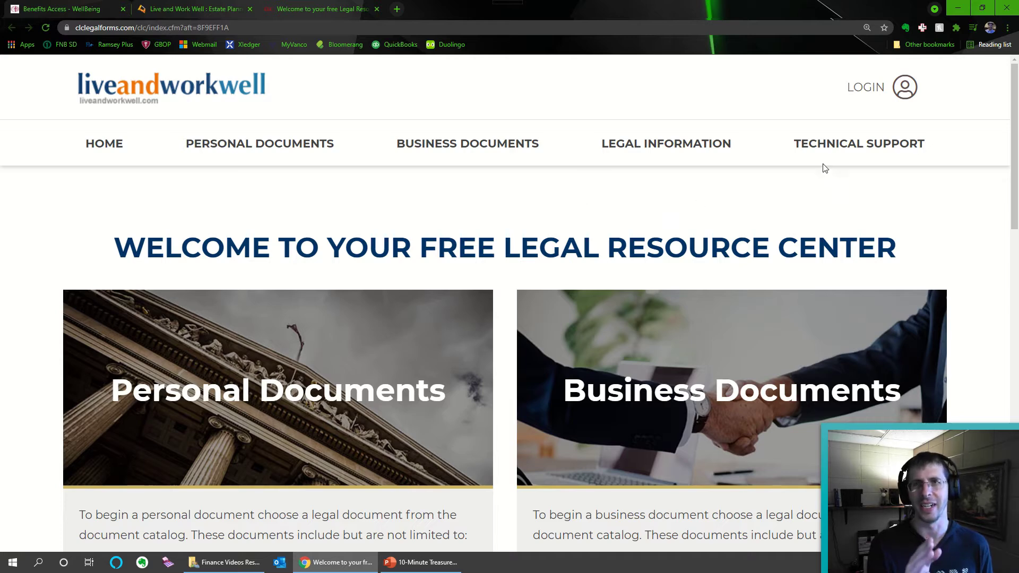
left_click(892, 95)
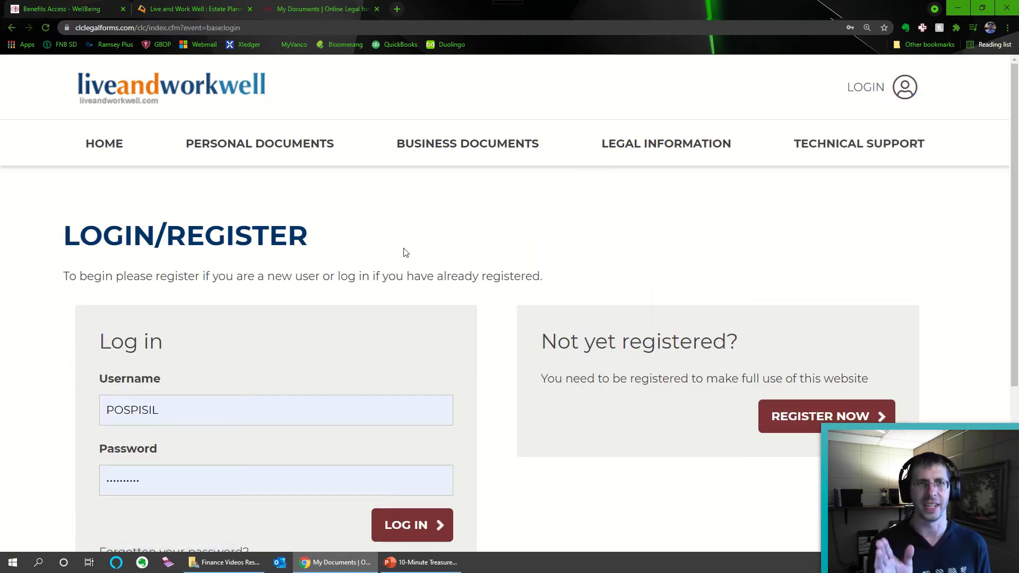
scroll(255, 273, "down", 2)
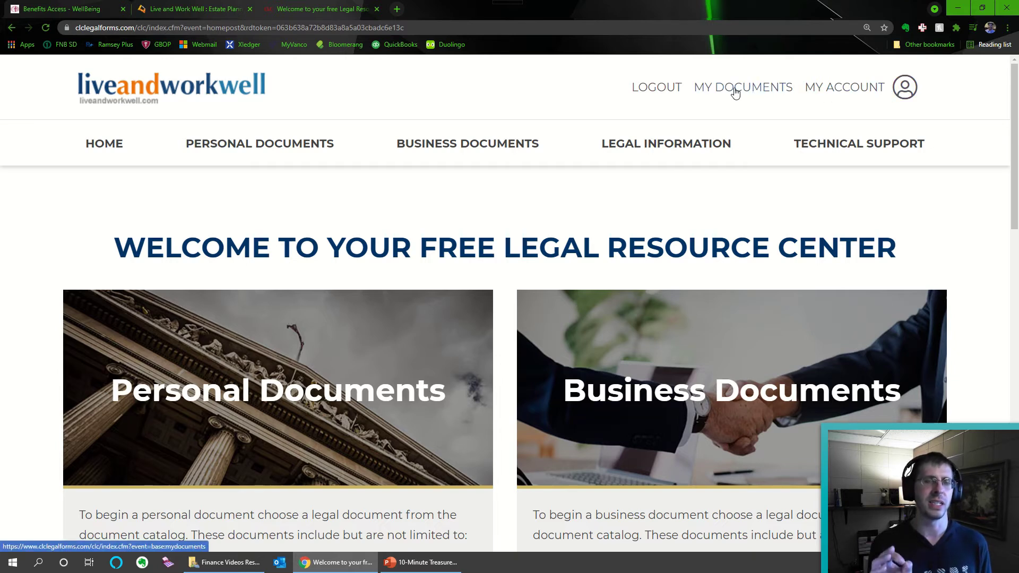
scroll(319, 171, "down", 4)
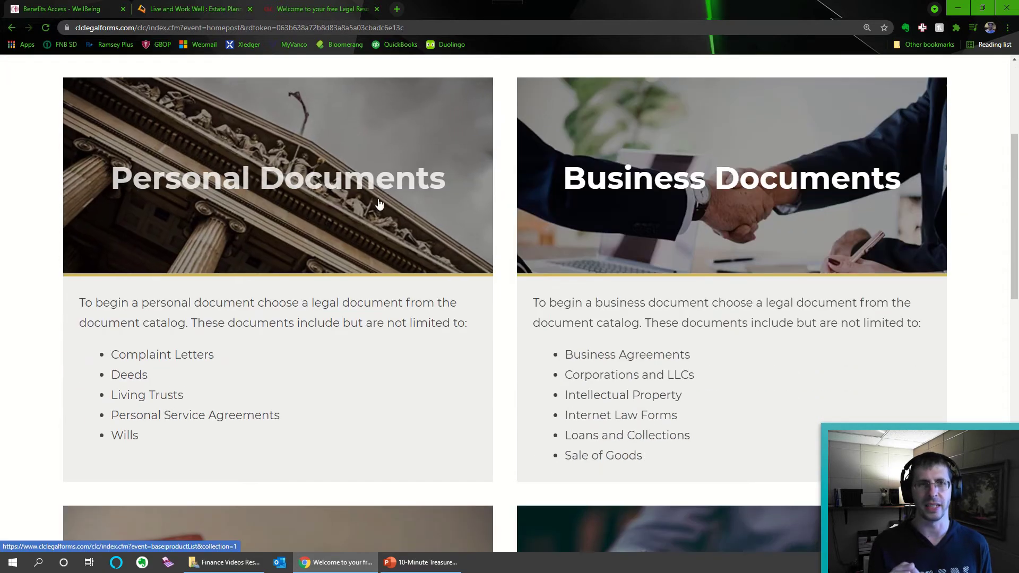
scroll(344, 264, "down", 8)
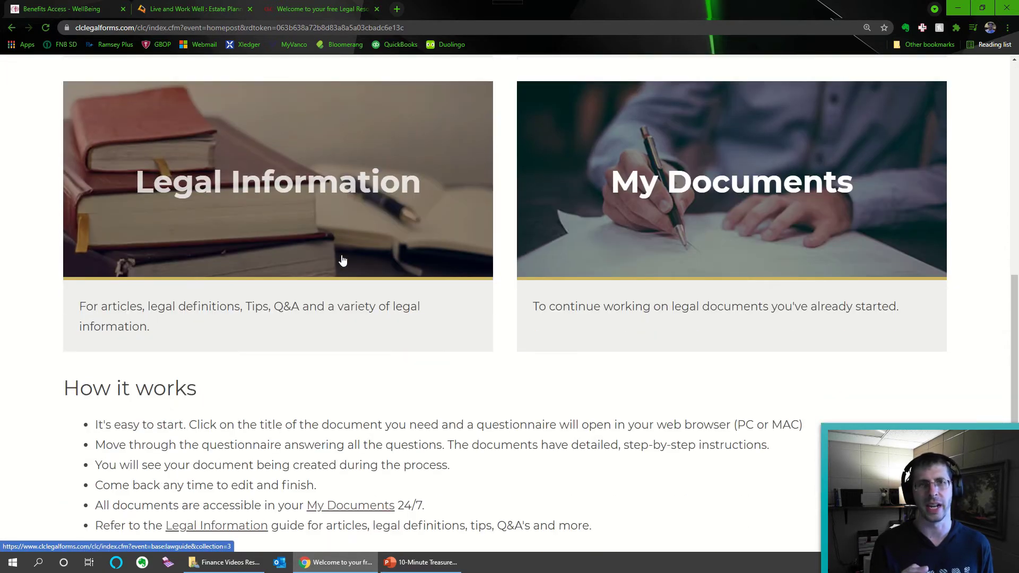
scroll(341, 259, "down", 1)
scroll(341, 259, "up", 9)
left_click(278, 200)
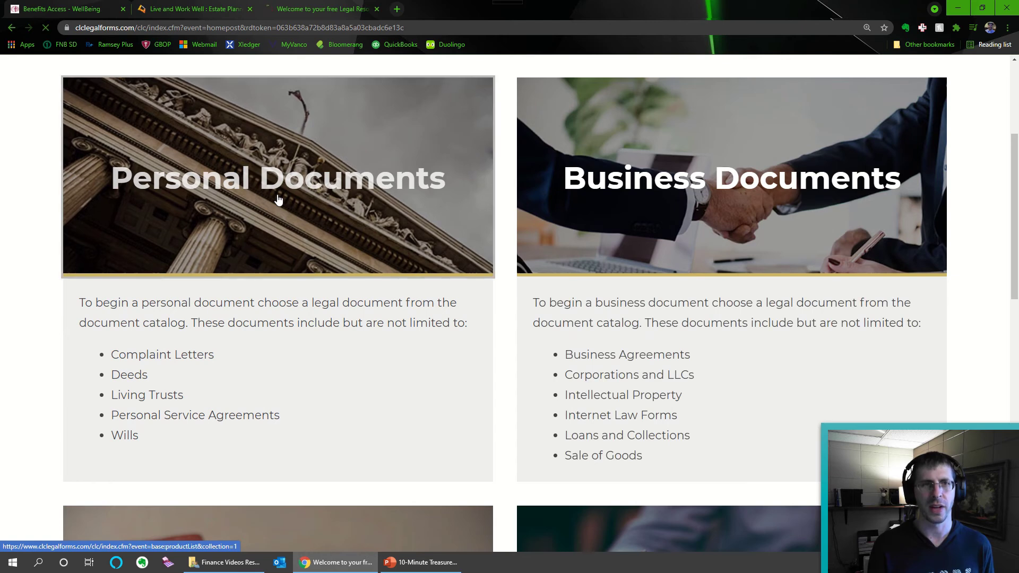
scroll(314, 241, "down", 1)
scroll(314, 234, "down", 1)
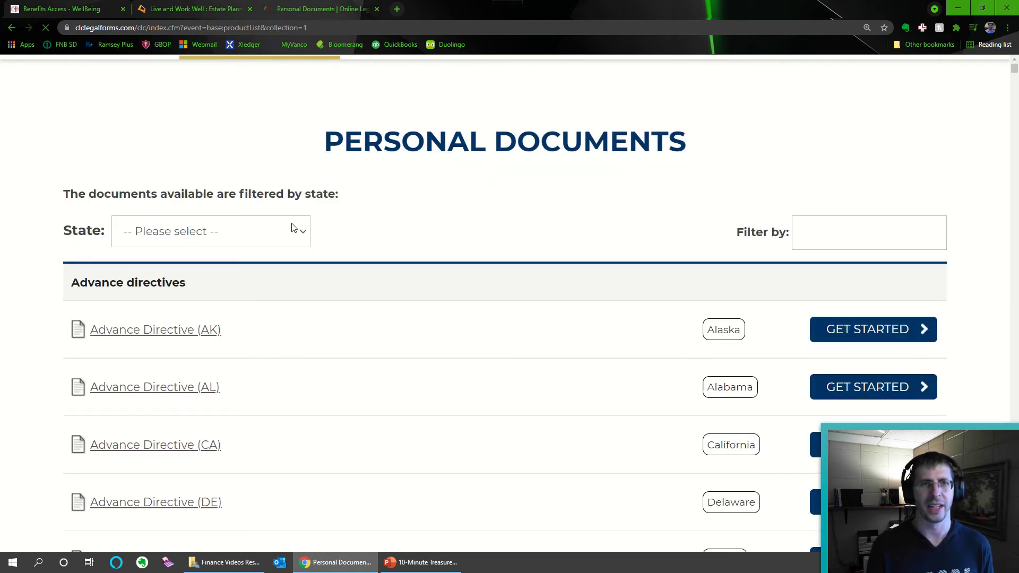
left_click(302, 236)
left_click(303, 235)
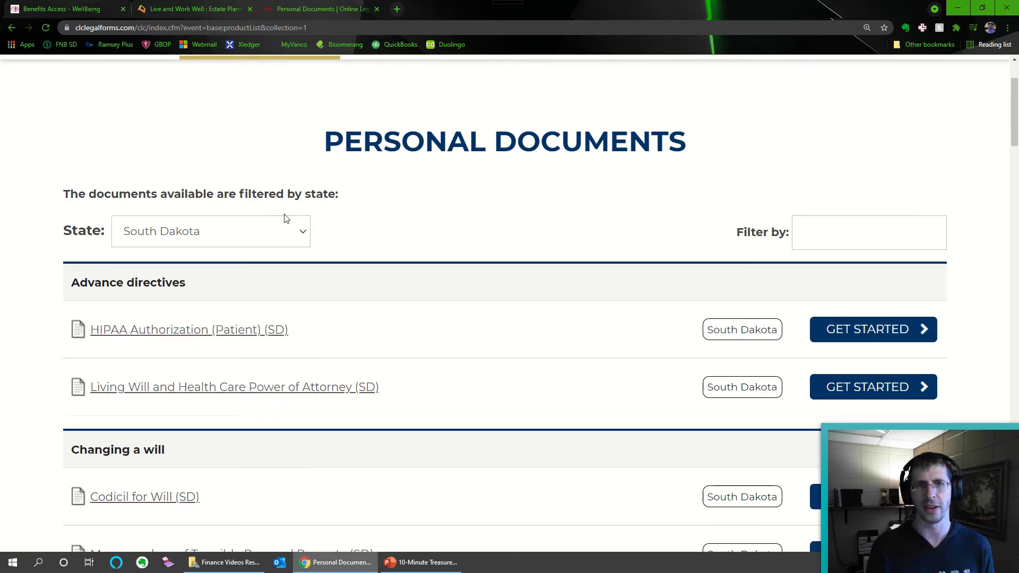
scroll(361, 223, "down", 5)
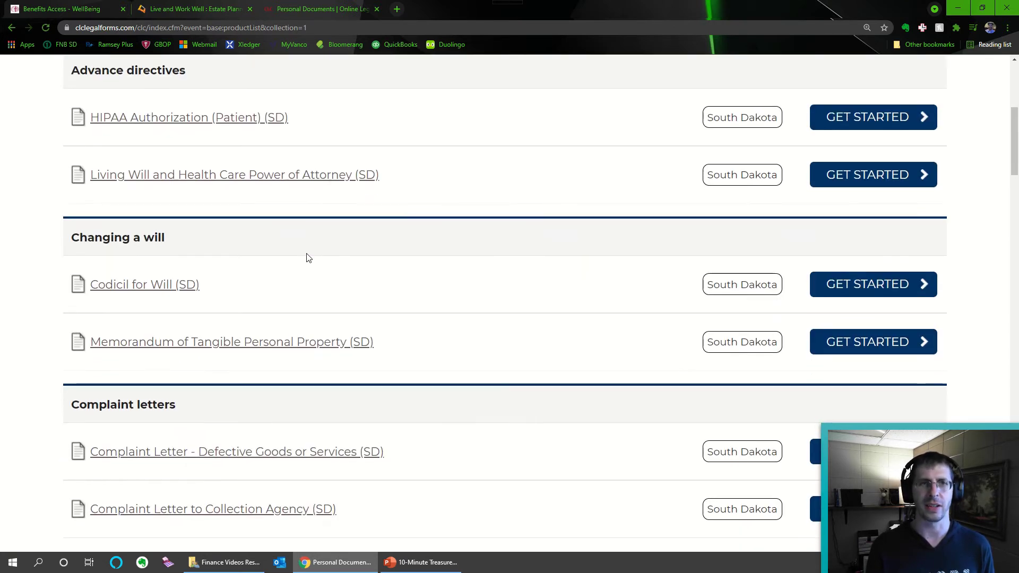
scroll(305, 258, "down", 2)
scroll(205, 205, "down", 1)
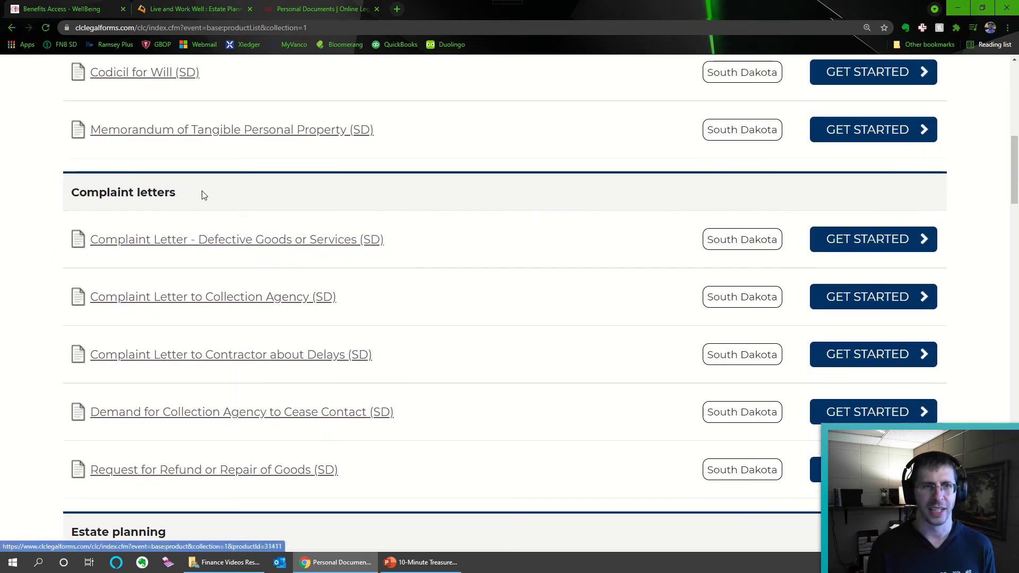
scroll(228, 218, "down", 6)
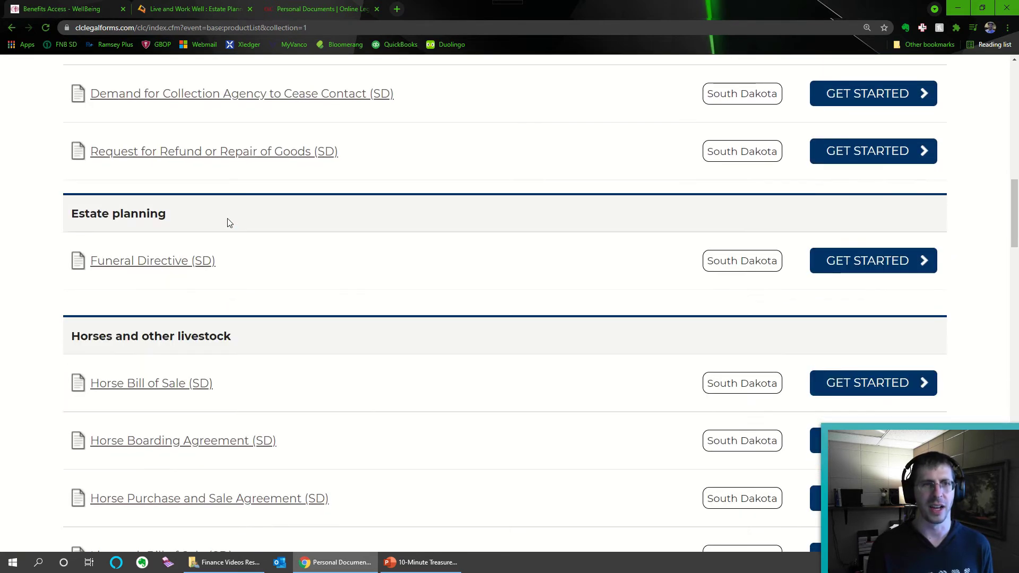
scroll(228, 228, "down", 1)
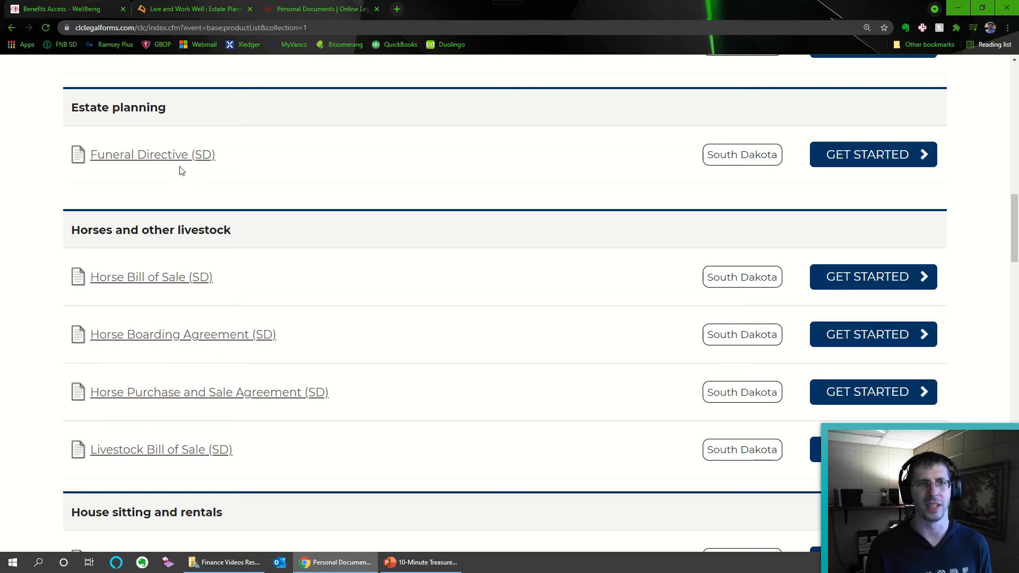
scroll(239, 262, "down", 7)
scroll(239, 267, "down", 10)
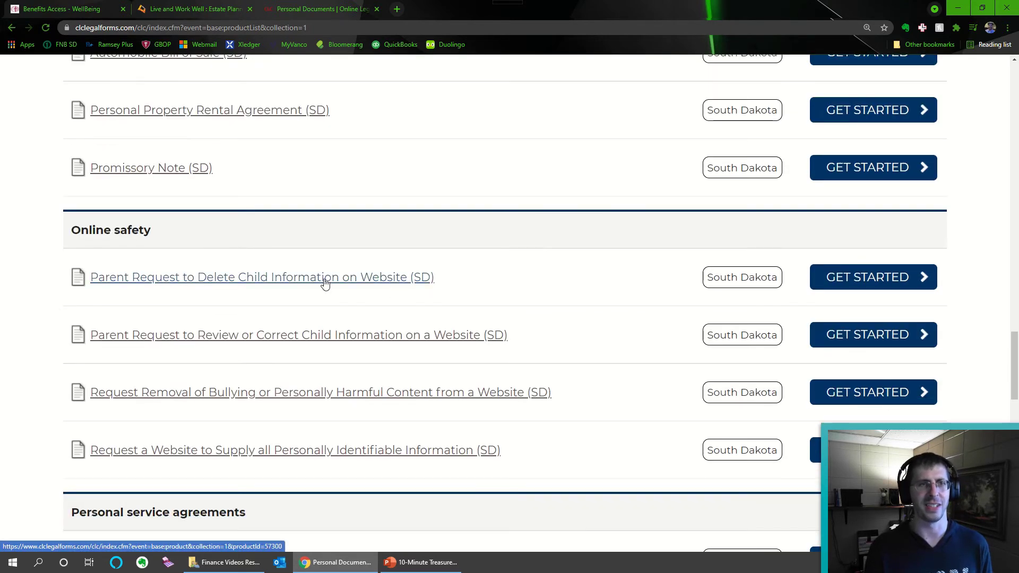
scroll(768, 336, "up", 6)
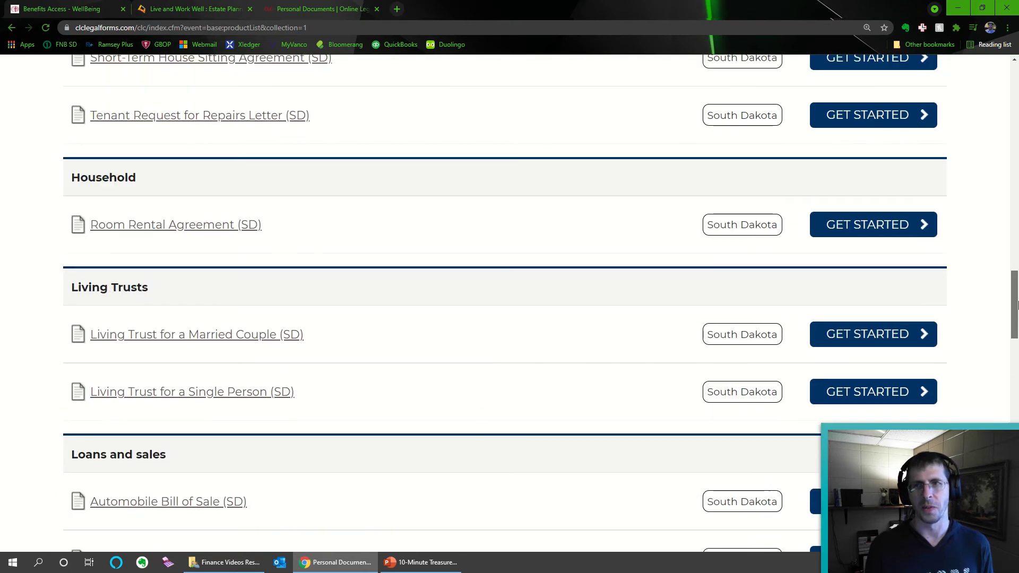
left_click_drag(1017, 304, 1015, 87)
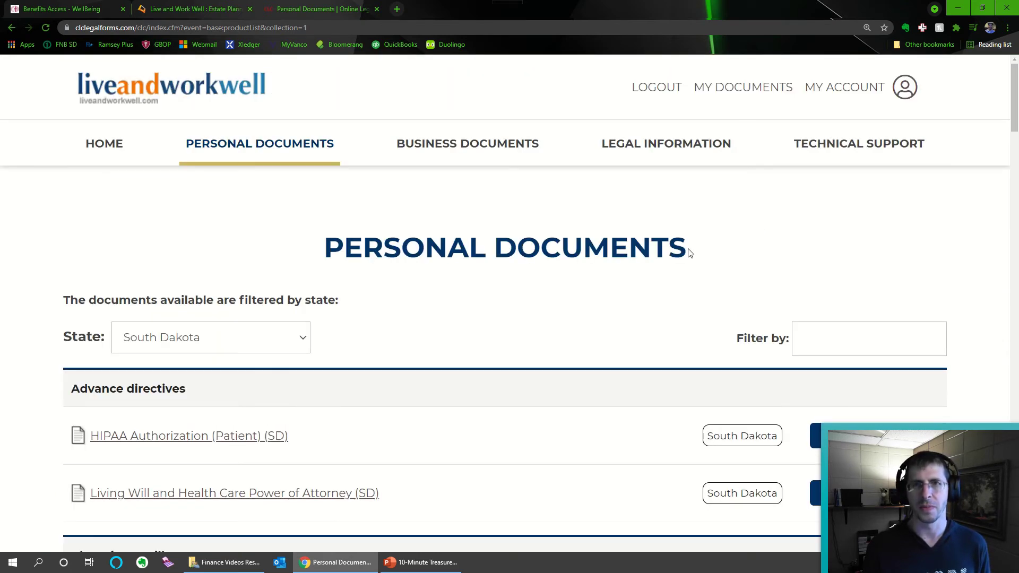
scroll(617, 269, "down", 8)
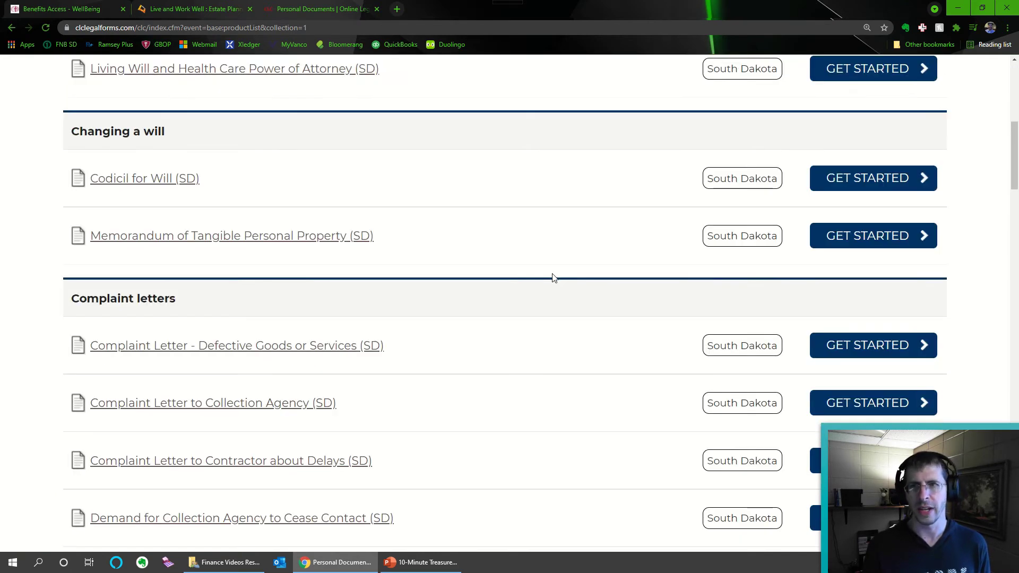
scroll(552, 279, "down", 11)
scroll(547, 281, "up", 3)
scroll(539, 285, "down", 14)
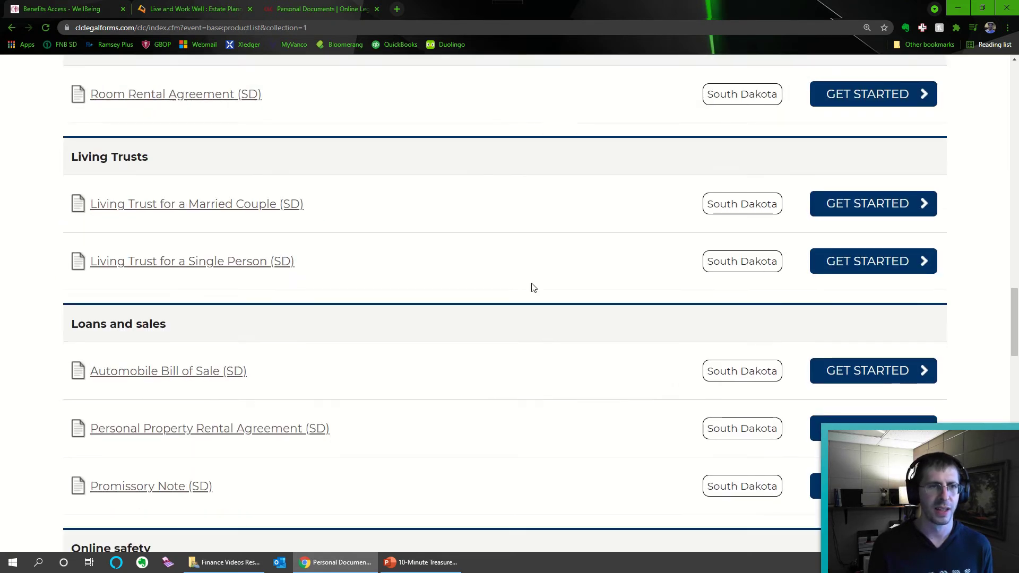
scroll(533, 288, "down", 2)
scroll(534, 288, "down", 17)
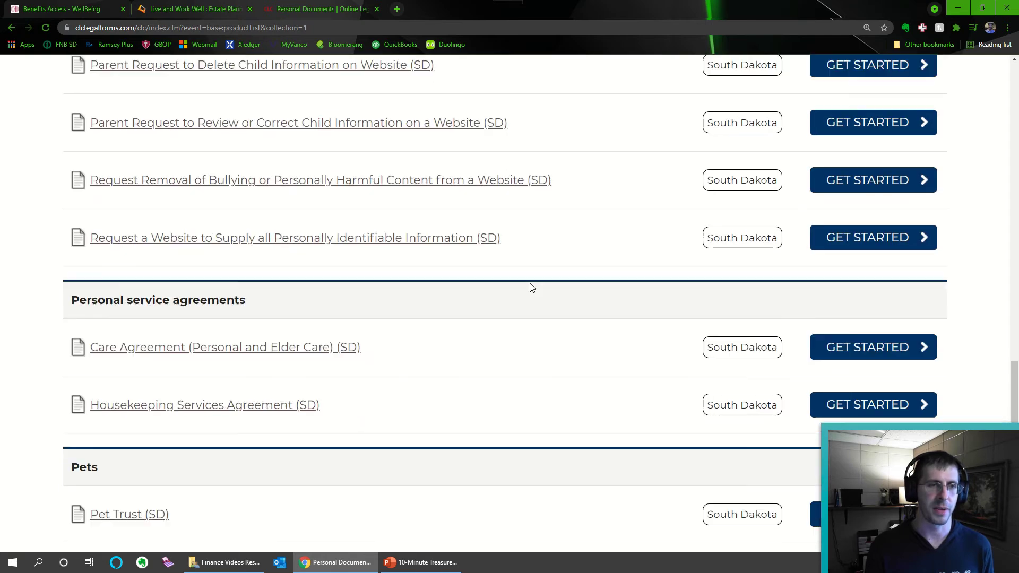
scroll(524, 287, "down", 5)
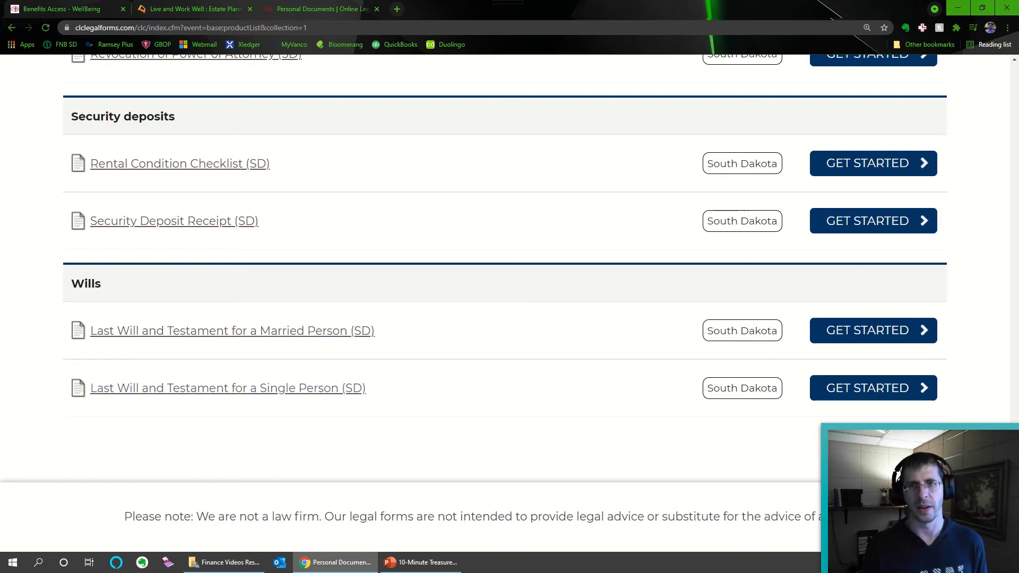
scroll(796, 130, "up", 20)
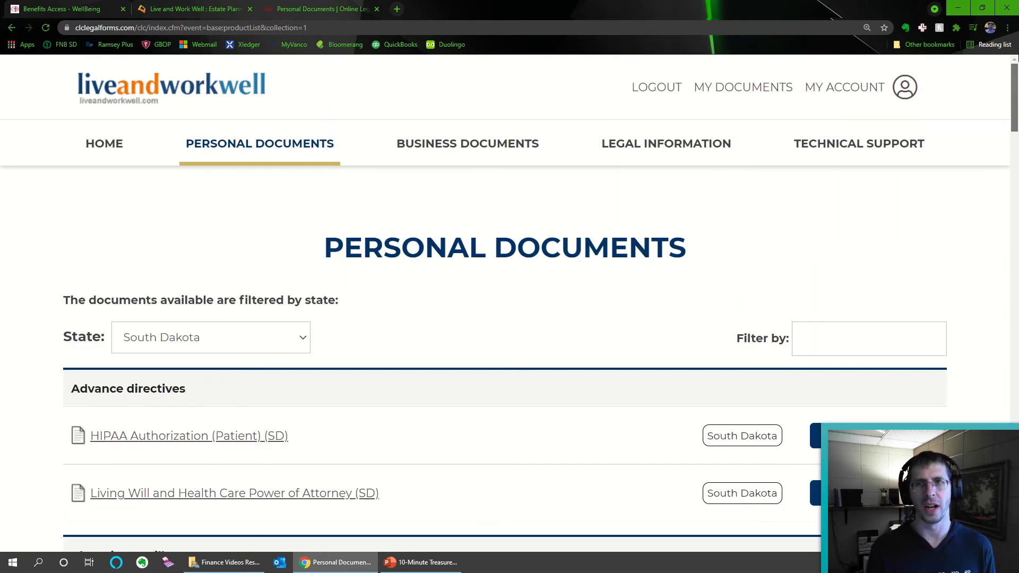
left_click(753, 90)
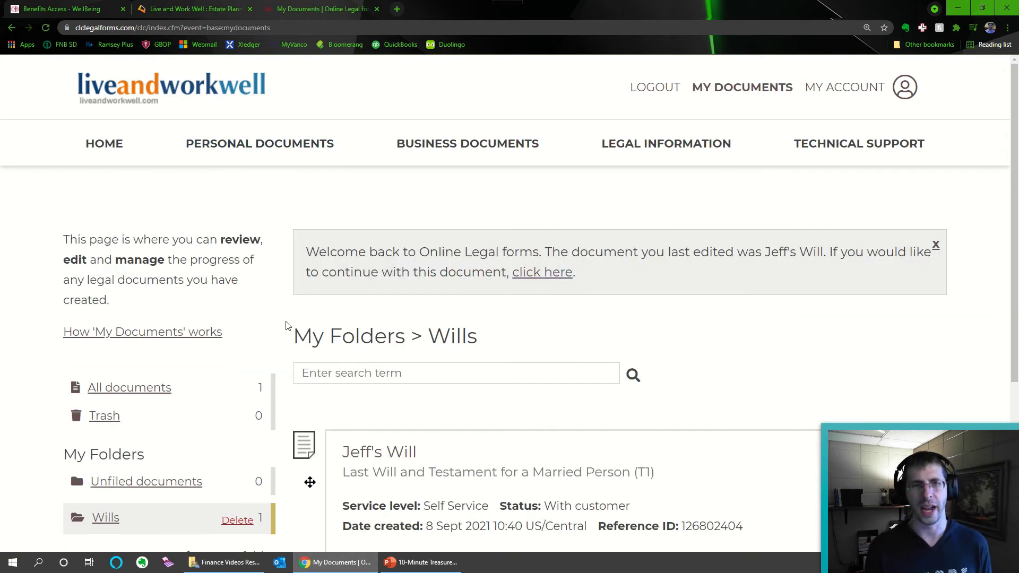
Step: Scroll My Documents to the saved married-person will in the Wills folder
scroll(121, 517, "down", 2)
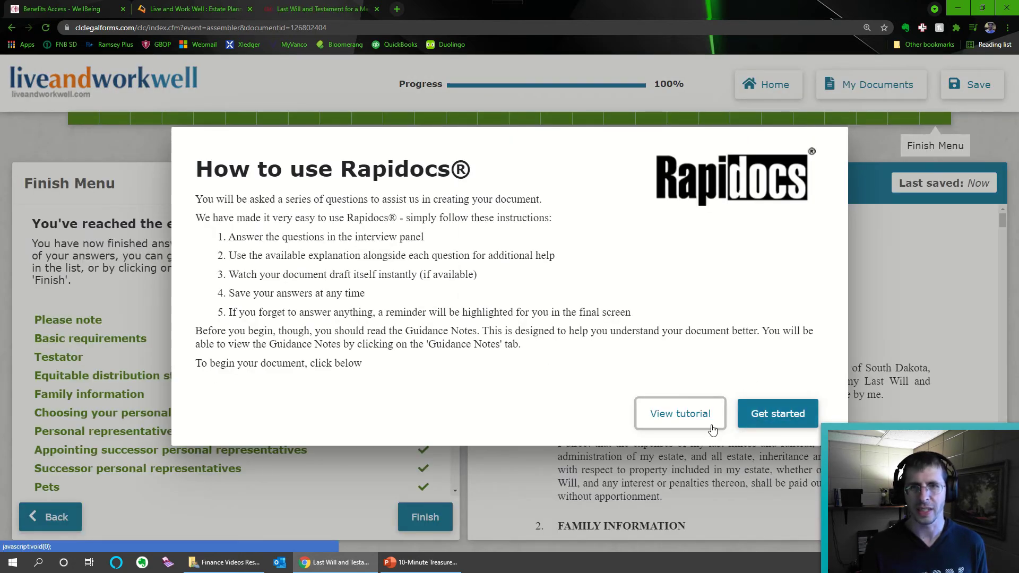
Step: Step through the will questionnaire from 'Please note' and Basic requirements to the Testator section
left_click(786, 414)
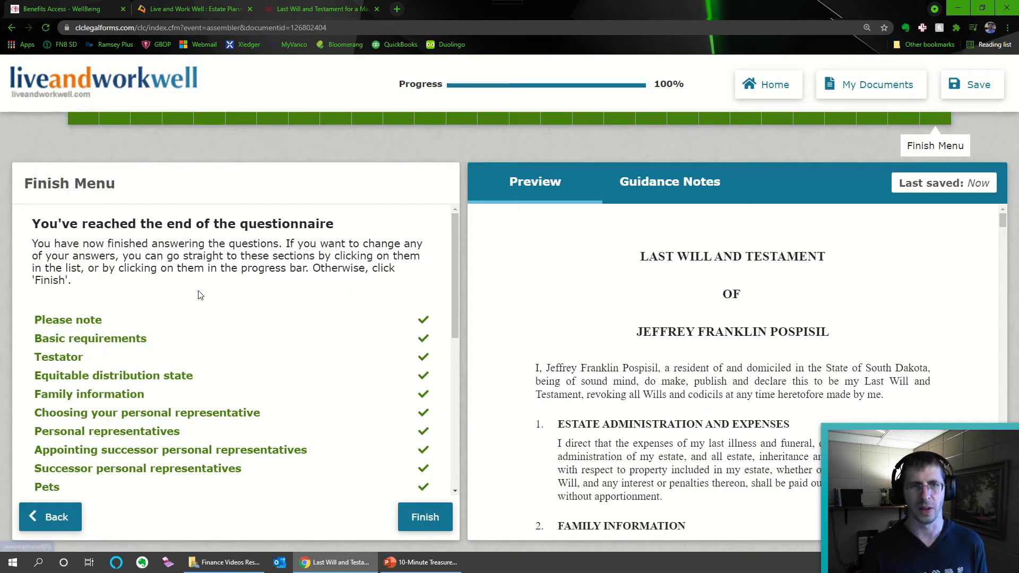
scroll(199, 290, "down", 2)
scroll(199, 291, "up", 1)
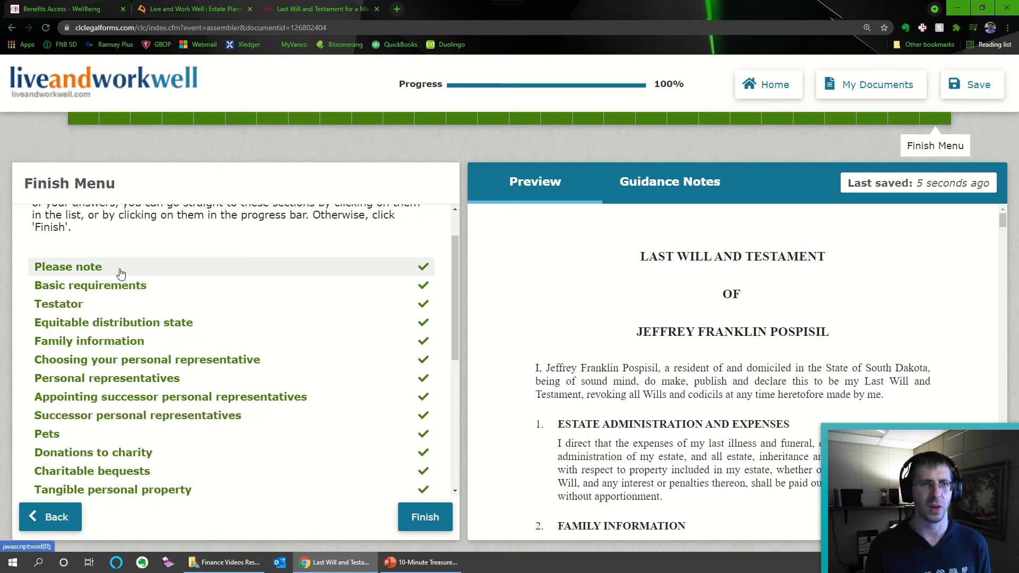
left_click(121, 267)
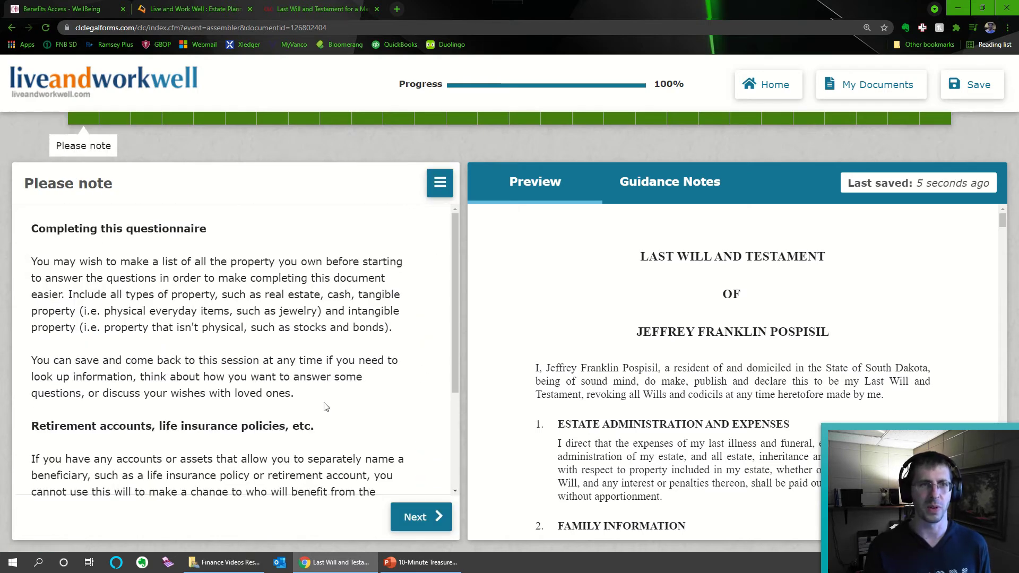
left_click(430, 523)
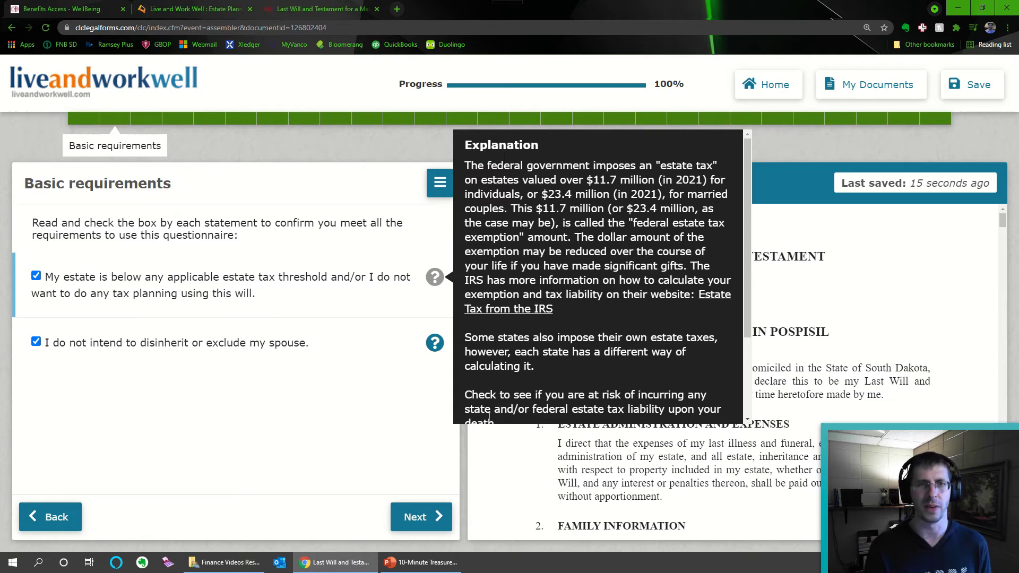
key("ctrl+plus")
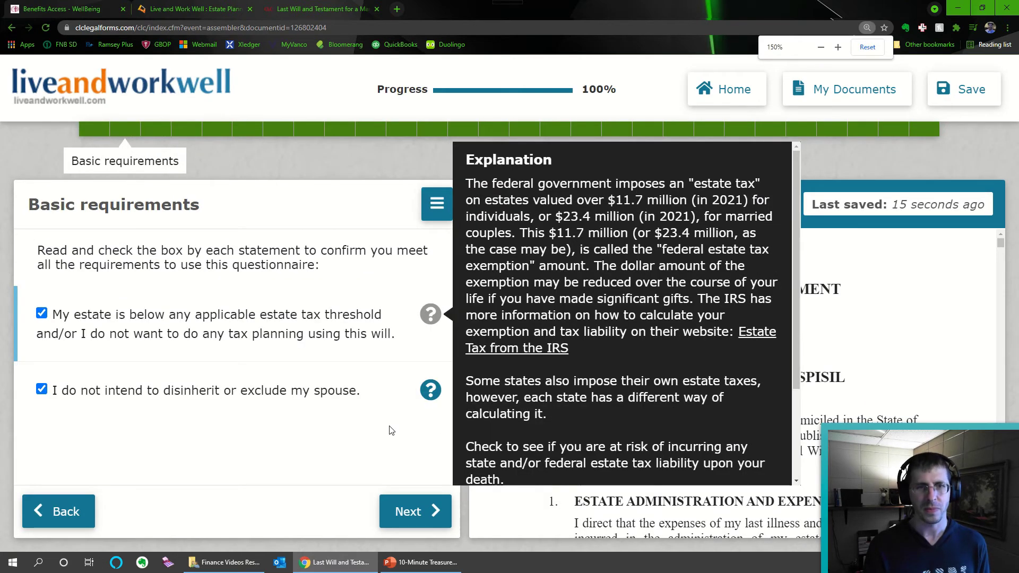
key("ctrl+minus")
left_click(419, 516)
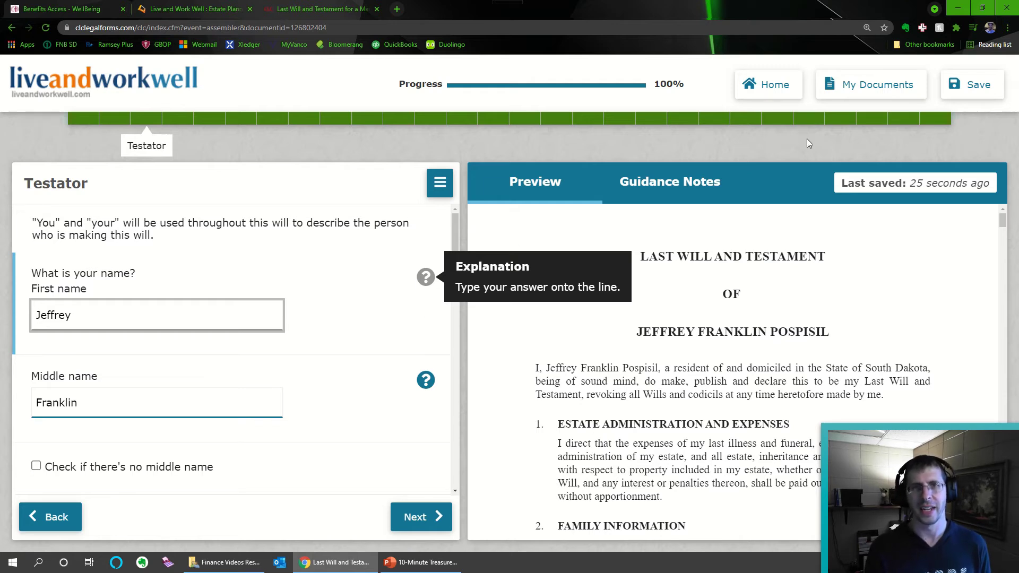
Step: Save and exit to My Documents, then generate the will as a DOCX file via More... > Download
left_click(849, 88)
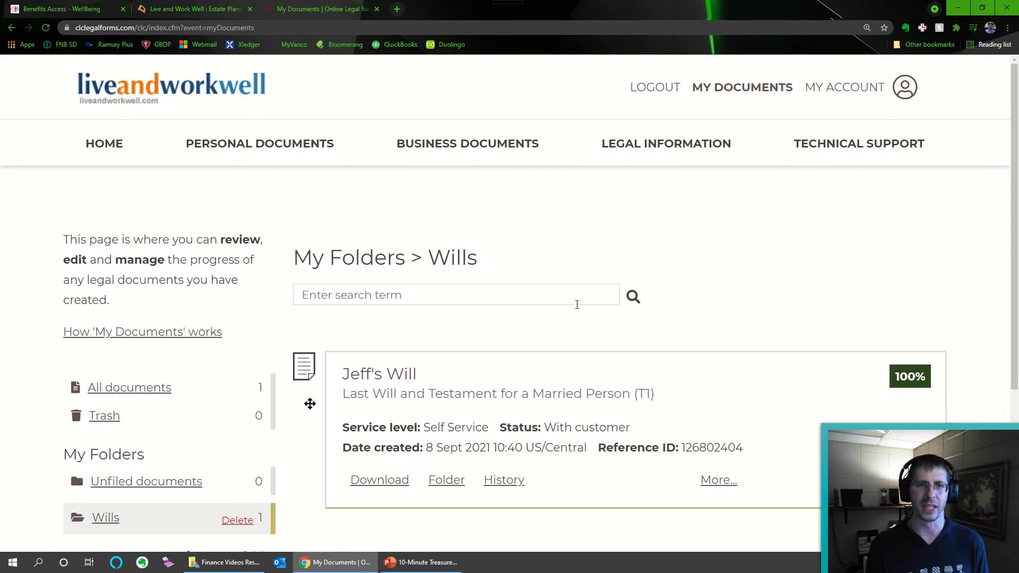
scroll(567, 308, "down", 1)
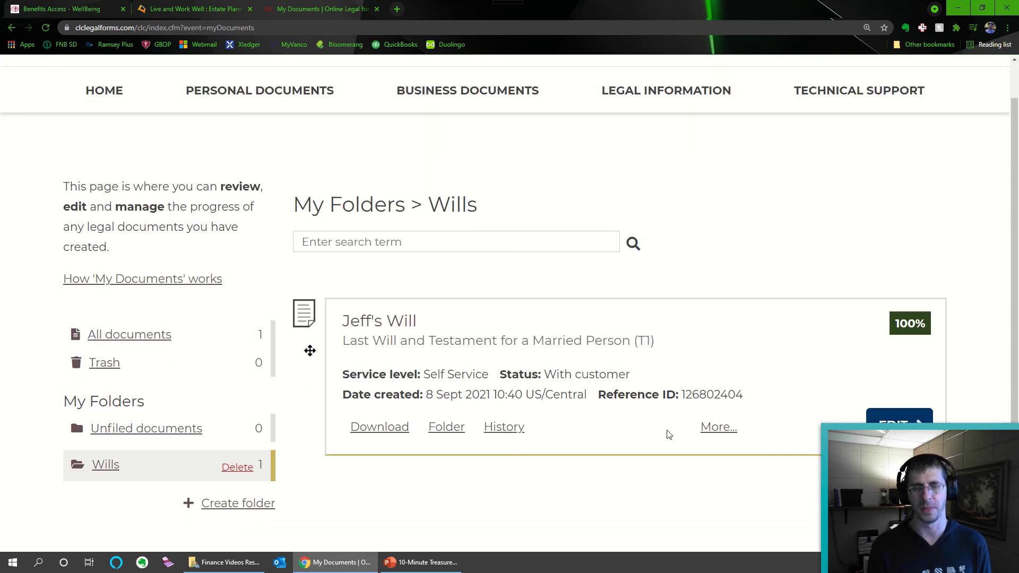
left_click(721, 428)
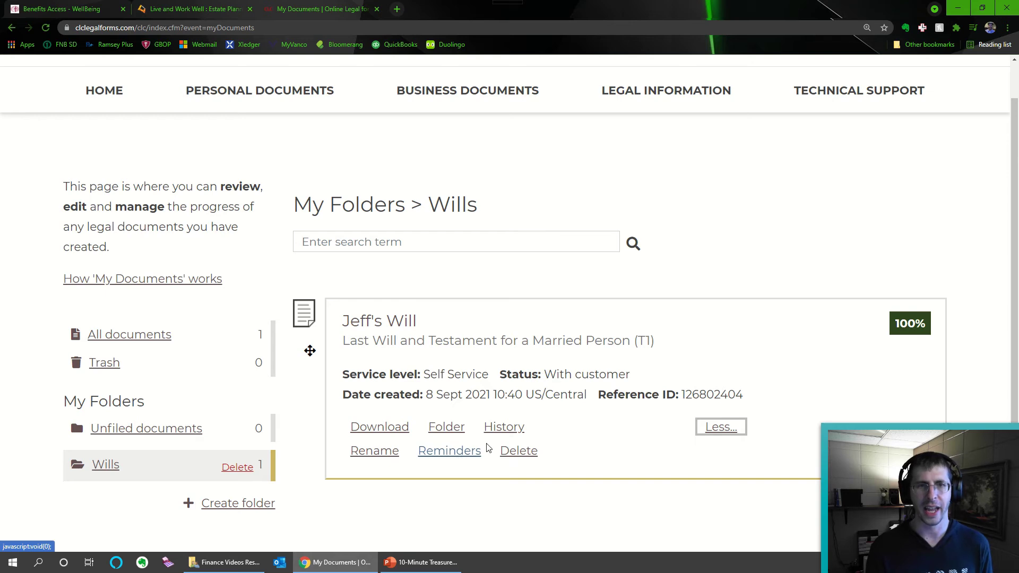
left_click(400, 428)
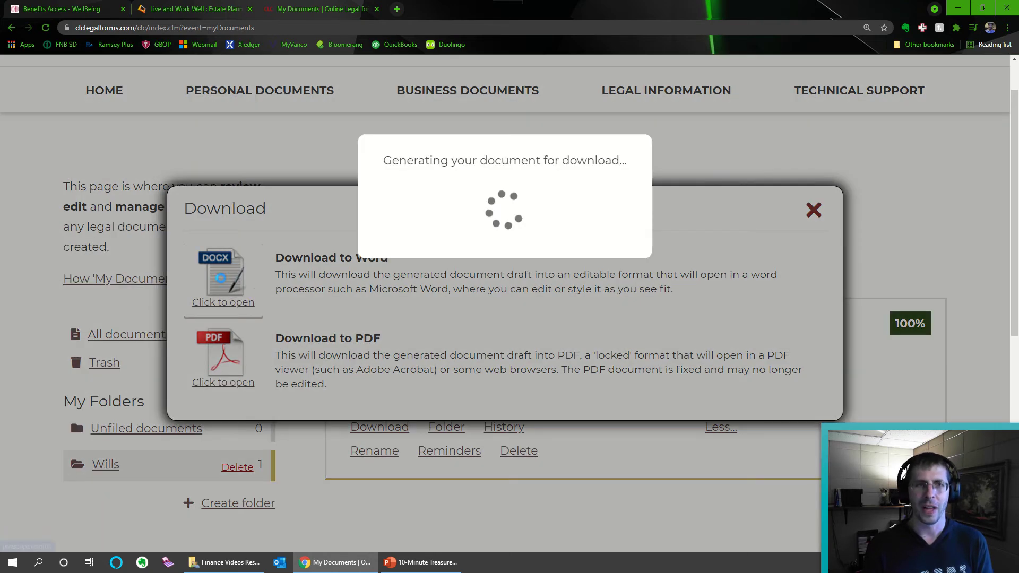
left_click(218, 278)
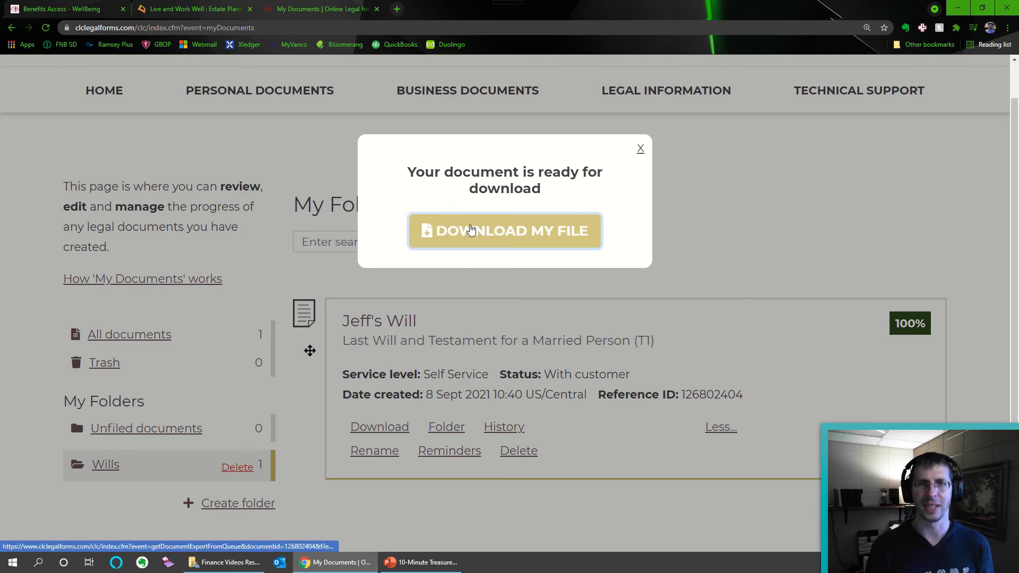
Step: Download the generated will .docx and open it from Chrome's download shelf
left_click(473, 230)
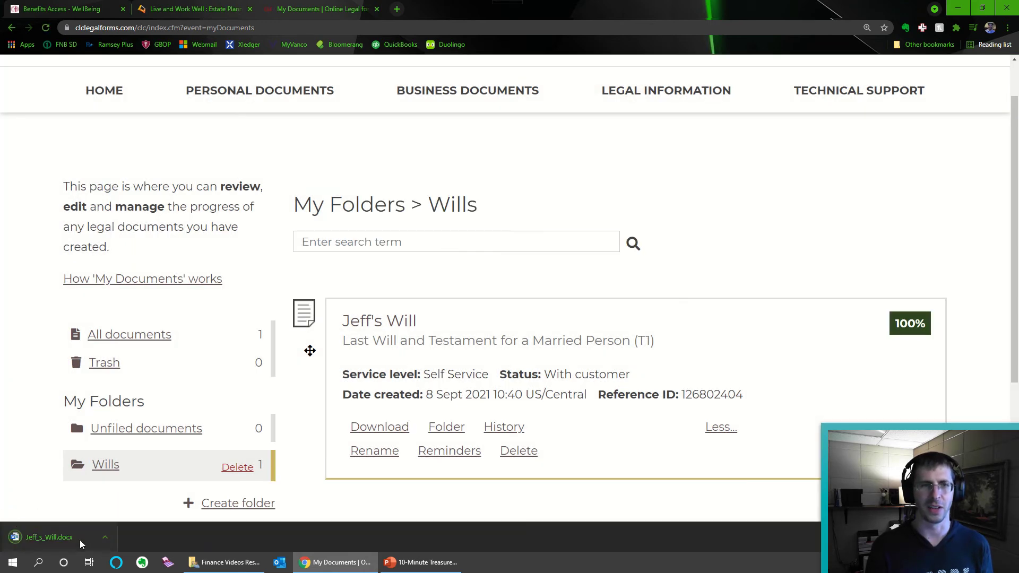
left_click(72, 537)
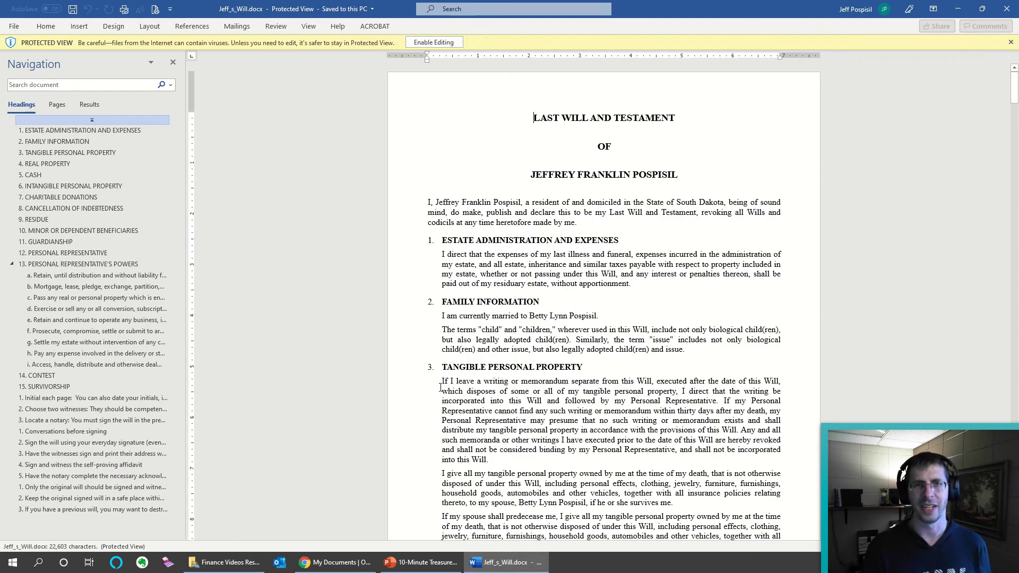
Step: Scroll through the opening sections of the will in Word's Protected View
scroll(440, 387, "up", 6)
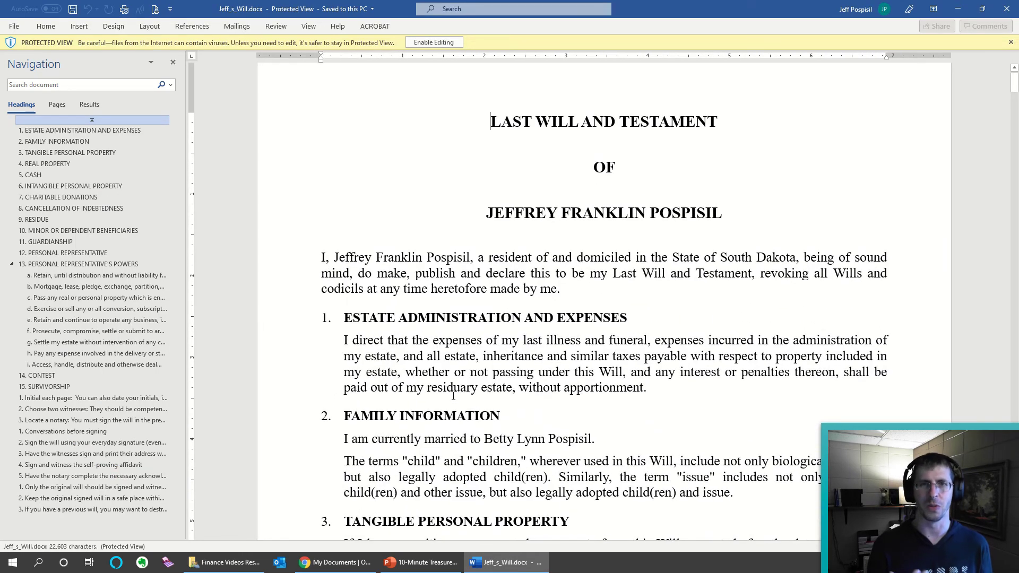
scroll(526, 385, "down", 3)
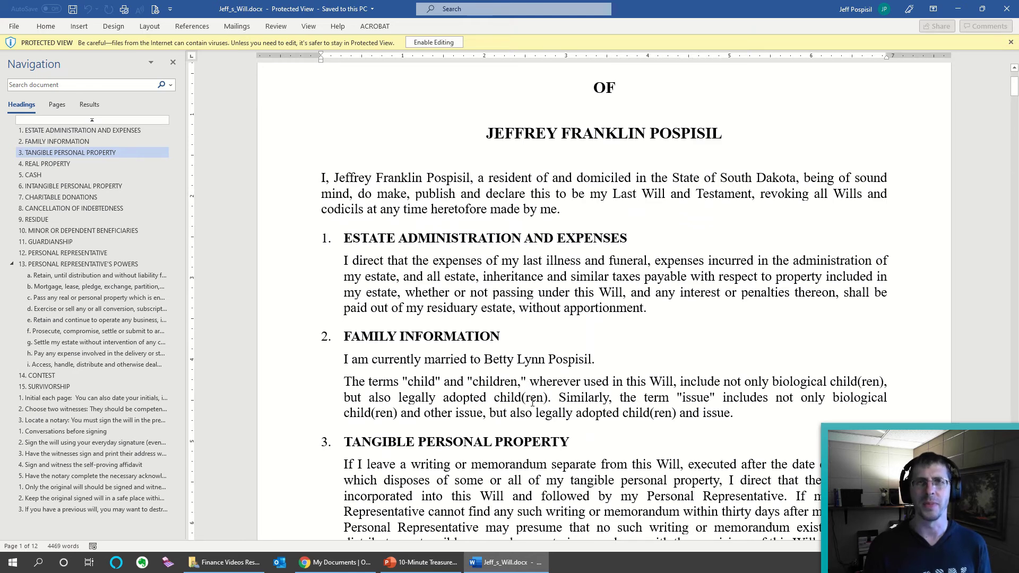
scroll(532, 403, "down", 3)
scroll(536, 387, "up", 5)
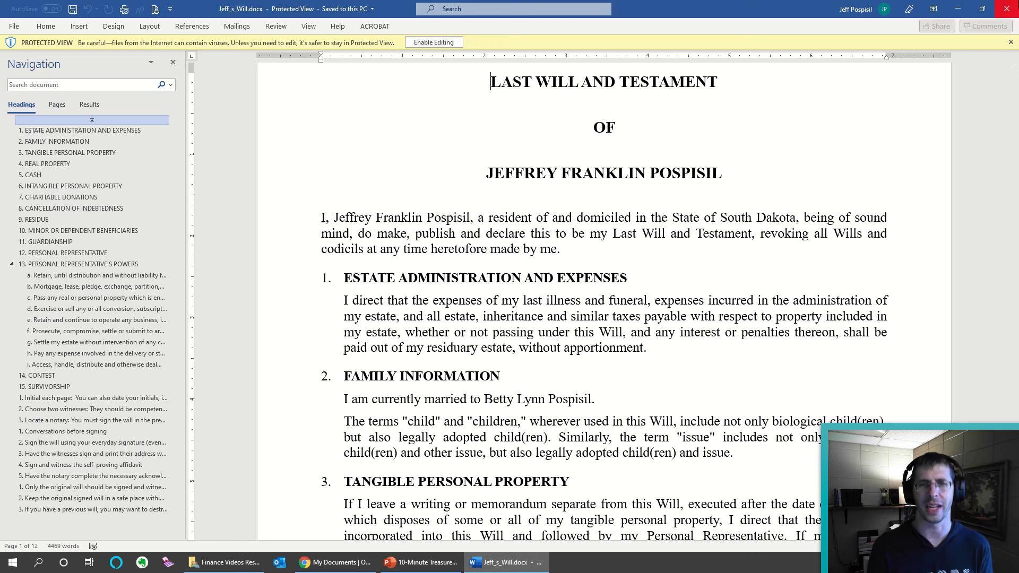
mouse_move(1014, 5)
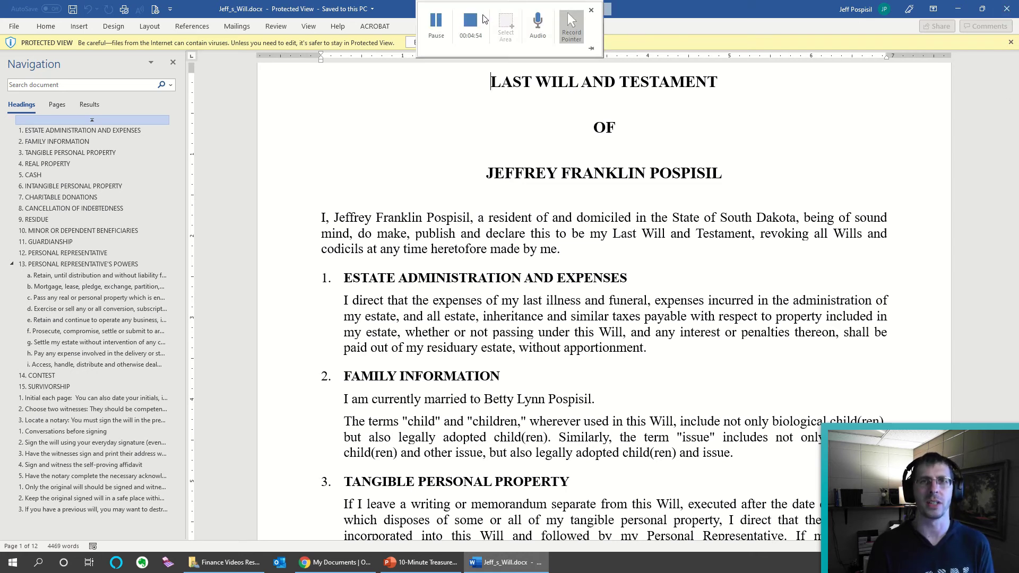